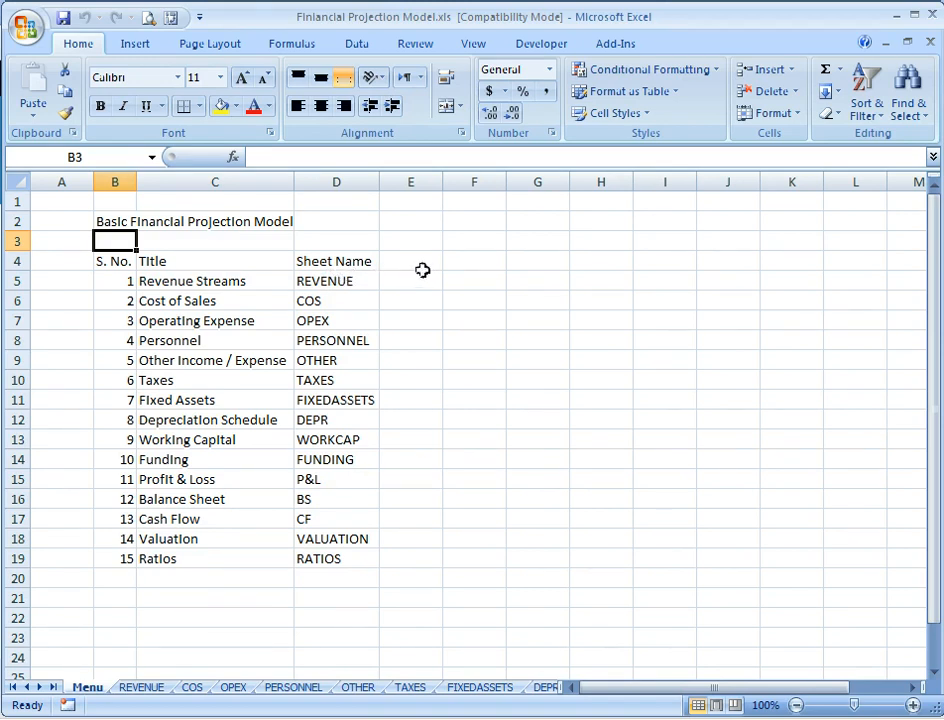
Enter the heading "Library & Reading" in cell G2 of the Menu sheet.
{"action": "left_click", "coordinate": [528, 222]}
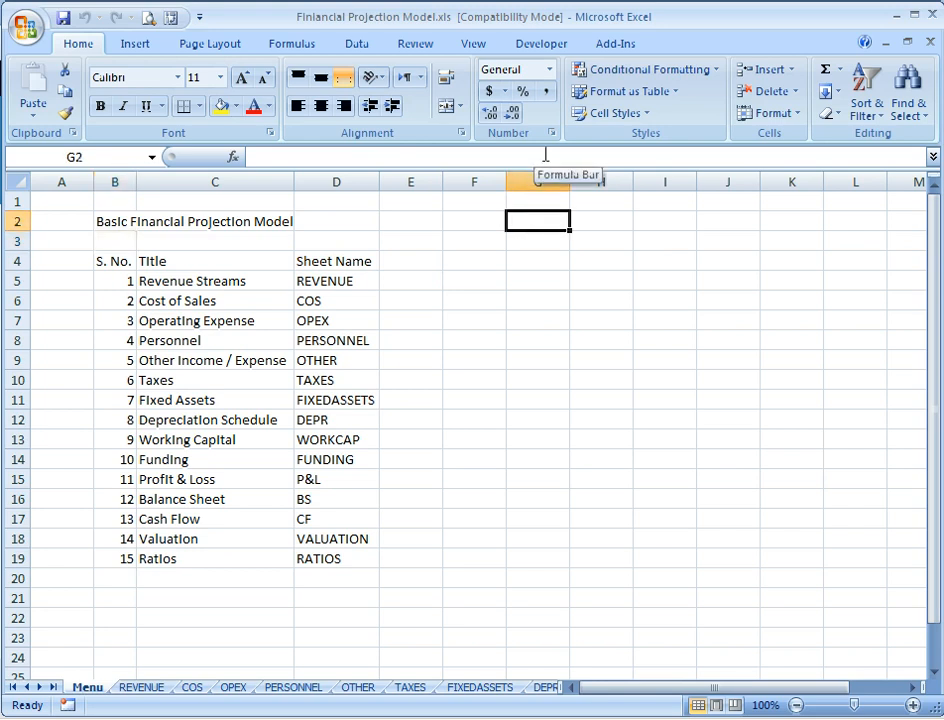
{"action": "type", "text": "L"}
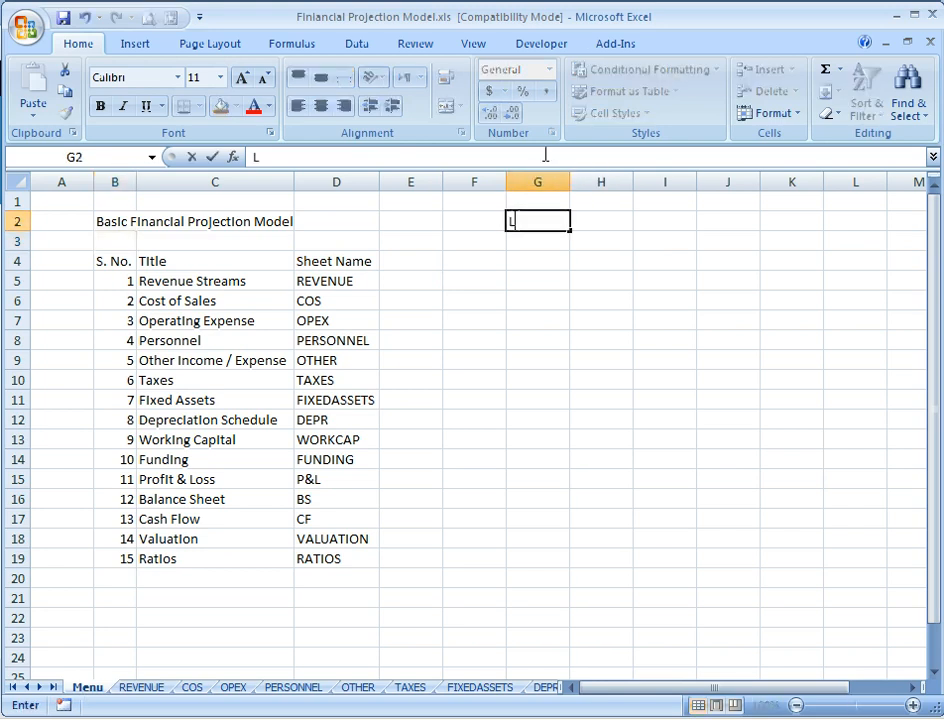
{"action": "type", "text": "ibrary & Reading"}
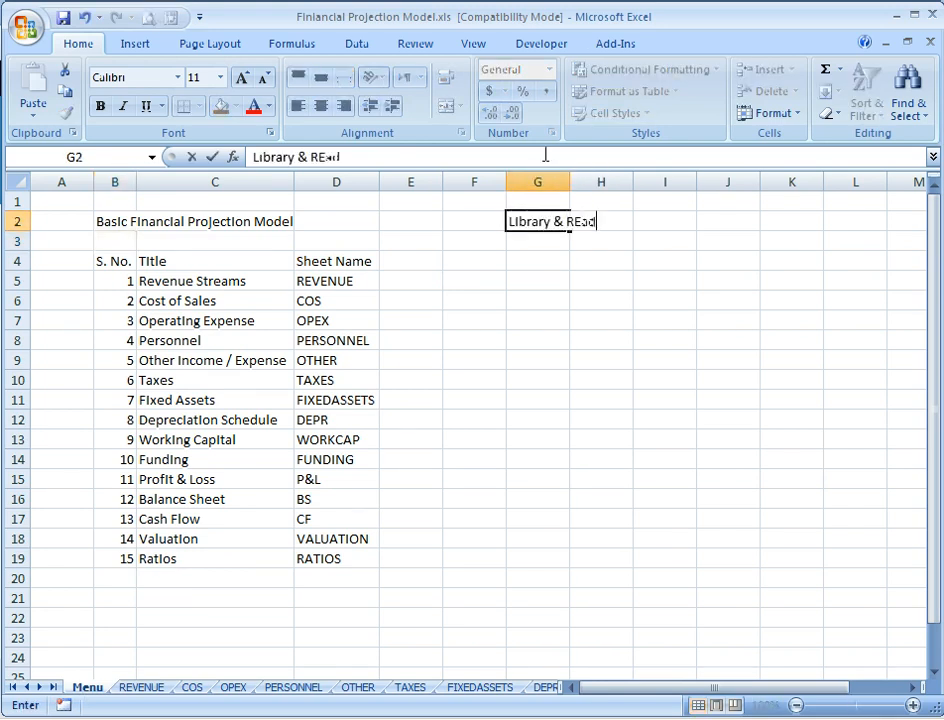
{"action": "key", "text": "Return"}
List "Book Section", "Computer Center" and "Programs" in cells H3 to H5 beneath the Library & Reading heading.
{"action": "key", "text": "Right"}
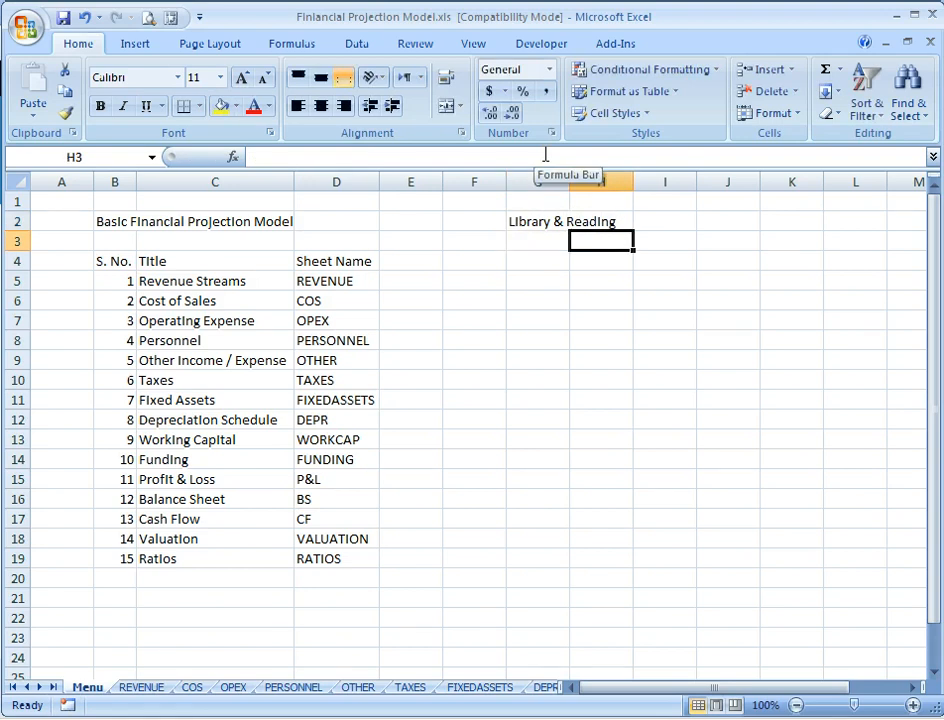
{"action": "type", "text": "Book Section"}
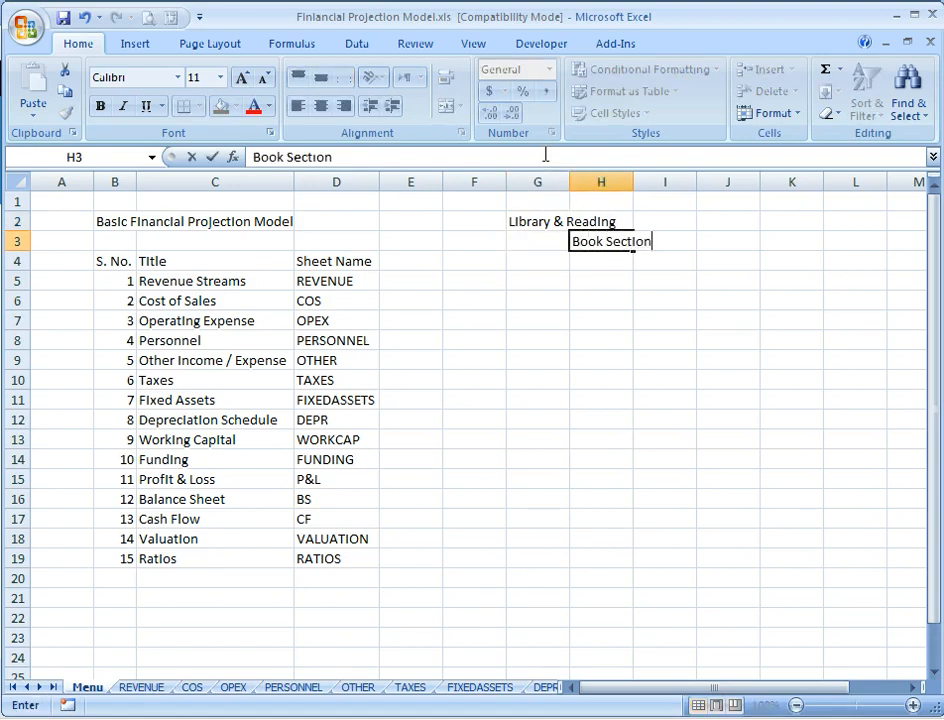
{"action": "key", "text": "Return"}
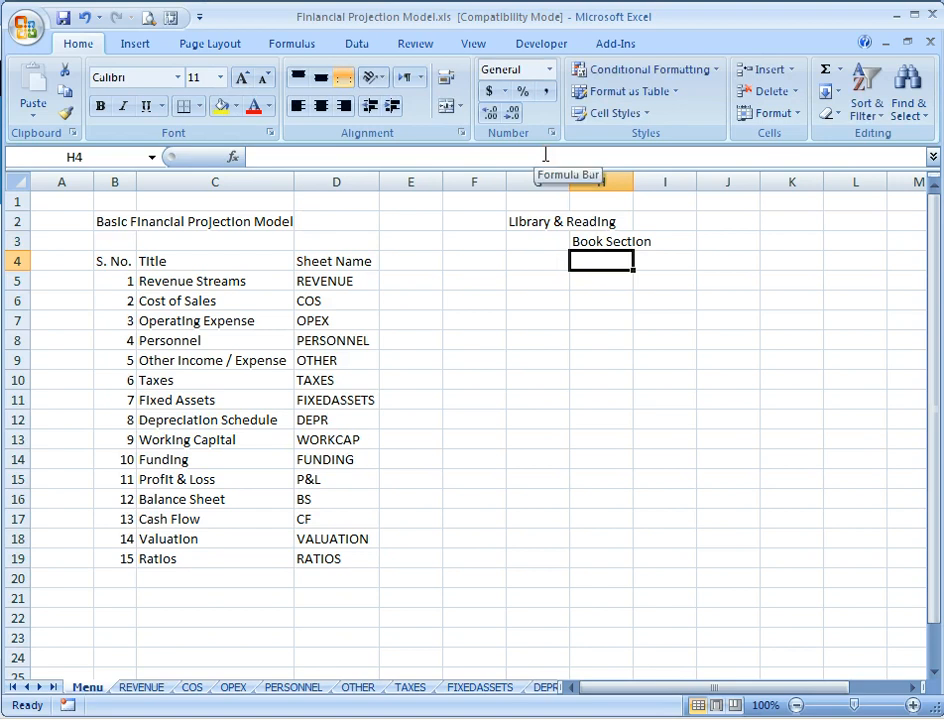
{"action": "type", "text": "Computer"}
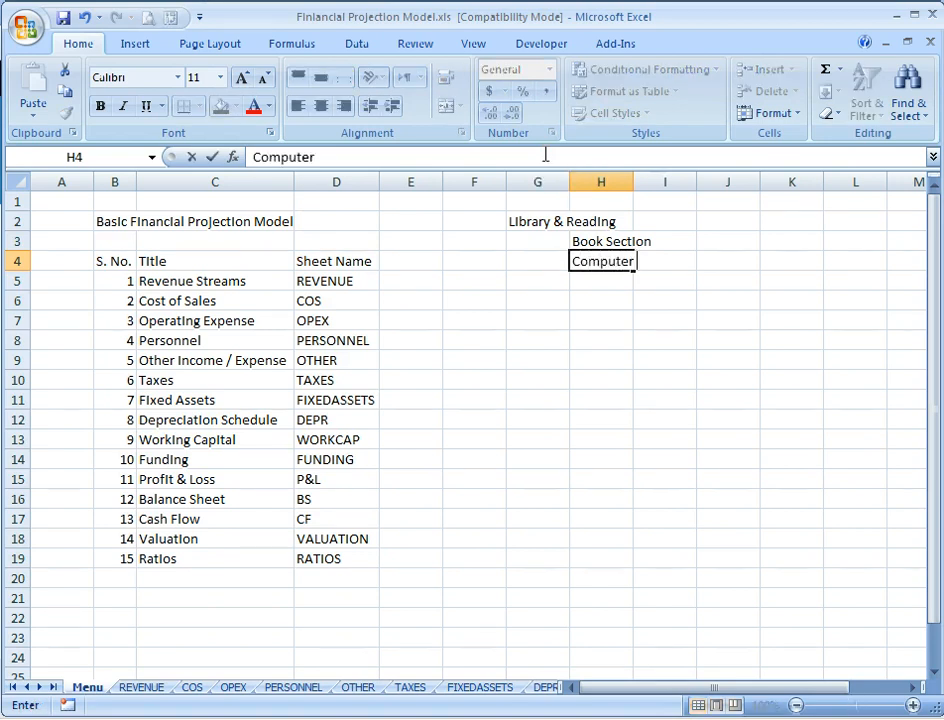
{"action": "type", "text": " Center"}
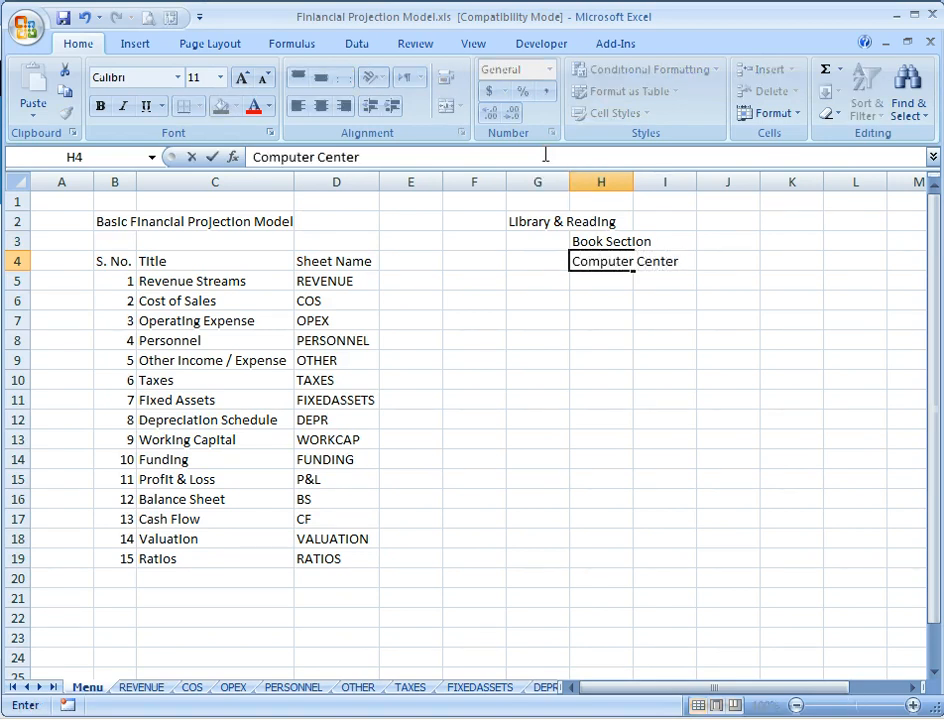
{"action": "key", "text": "Return"}
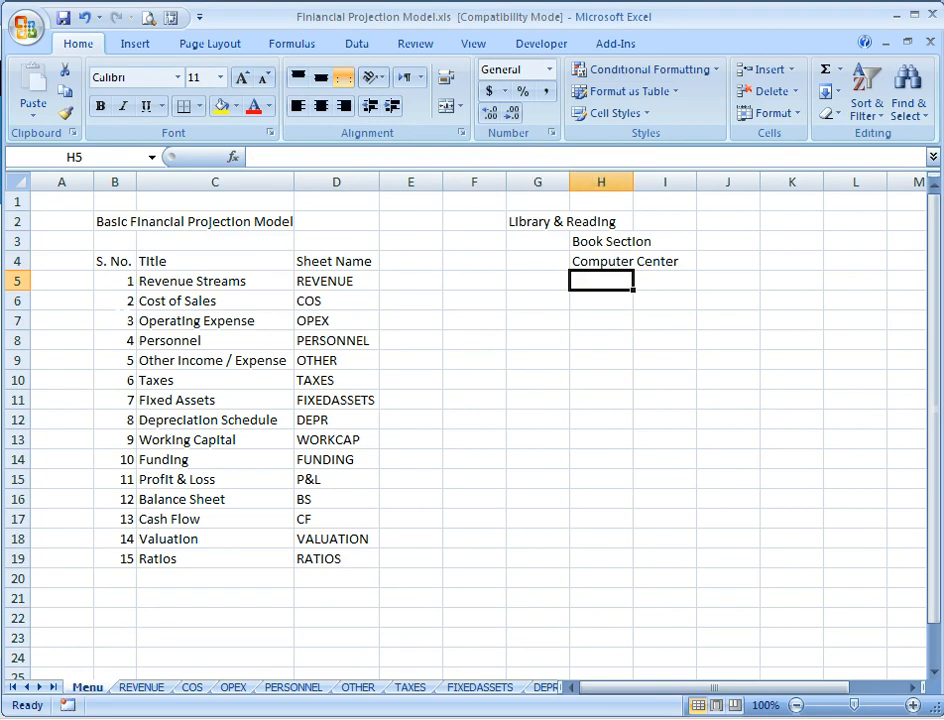
{"action": "type", "text": "P"}
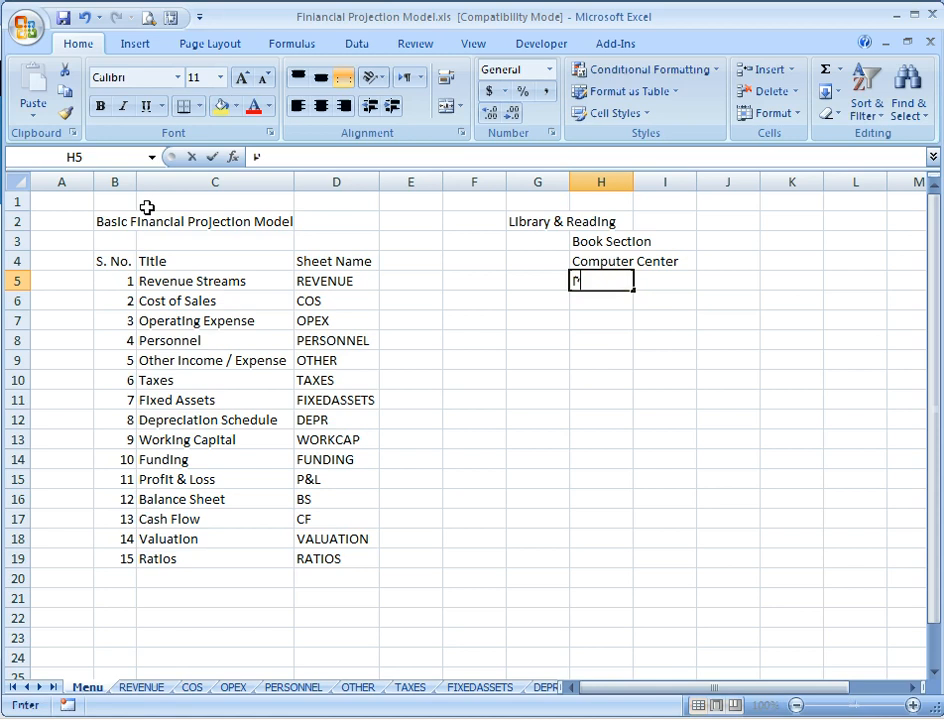
{"action": "type", "text": "rograms"}
{"action": "key", "text": "Return"}
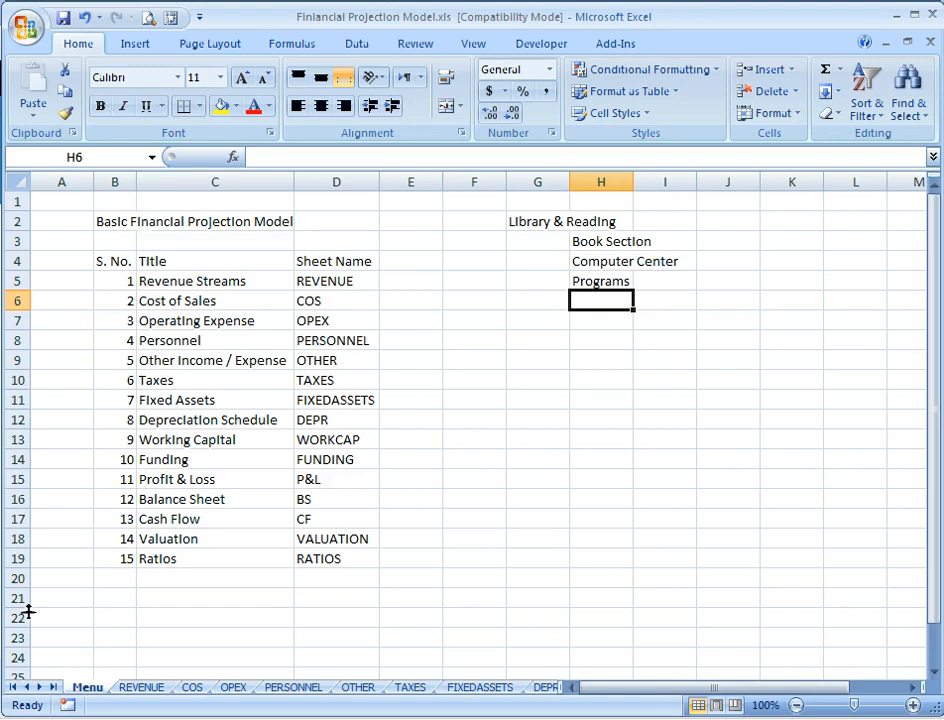
Enter the heading "Legend" in cell G7 and its first entry "User Input" in cell H8.
{"action": "key", "text": "Down"}
{"action": "key", "text": "Left"}
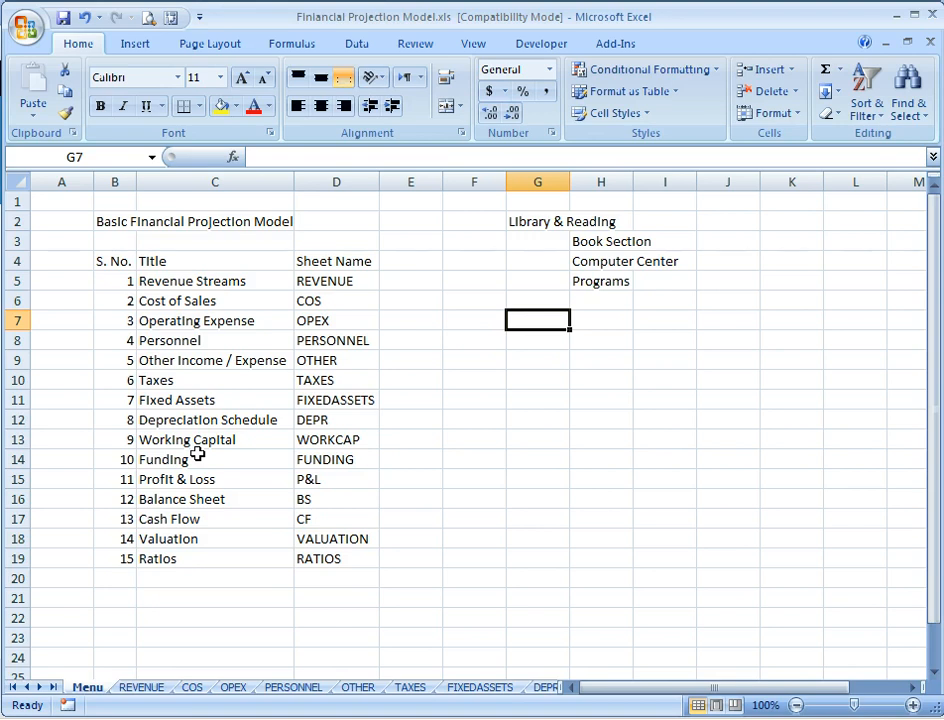
{"action": "type", "text": "Legend"}
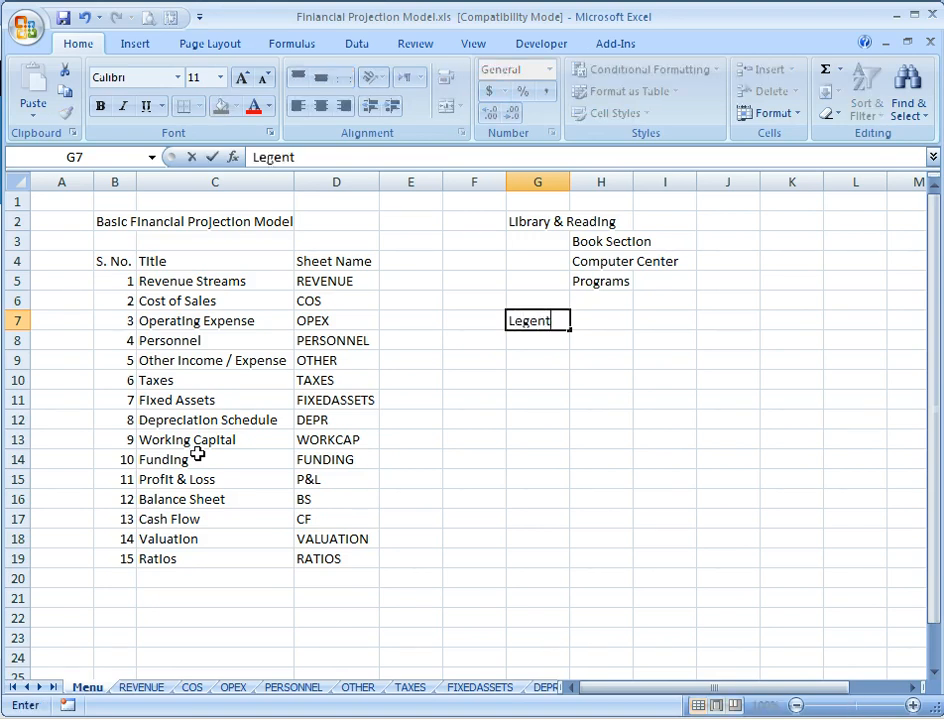
{"action": "key", "text": "Return"}
{"action": "key", "text": "Right"}
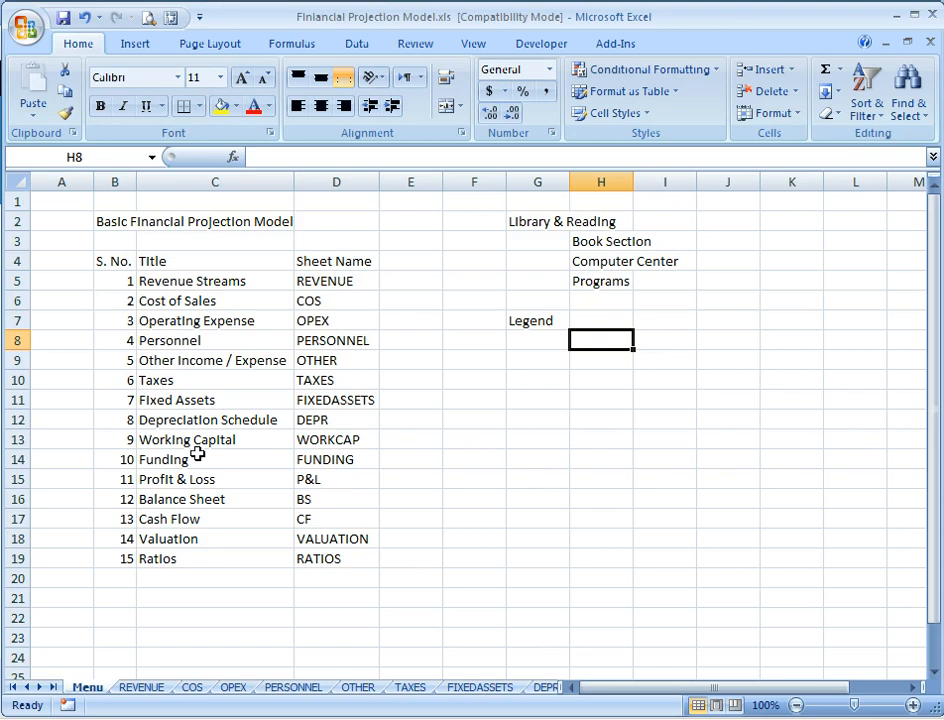
{"action": "type", "text": "User Input"}
{"action": "key", "text": "Return"}
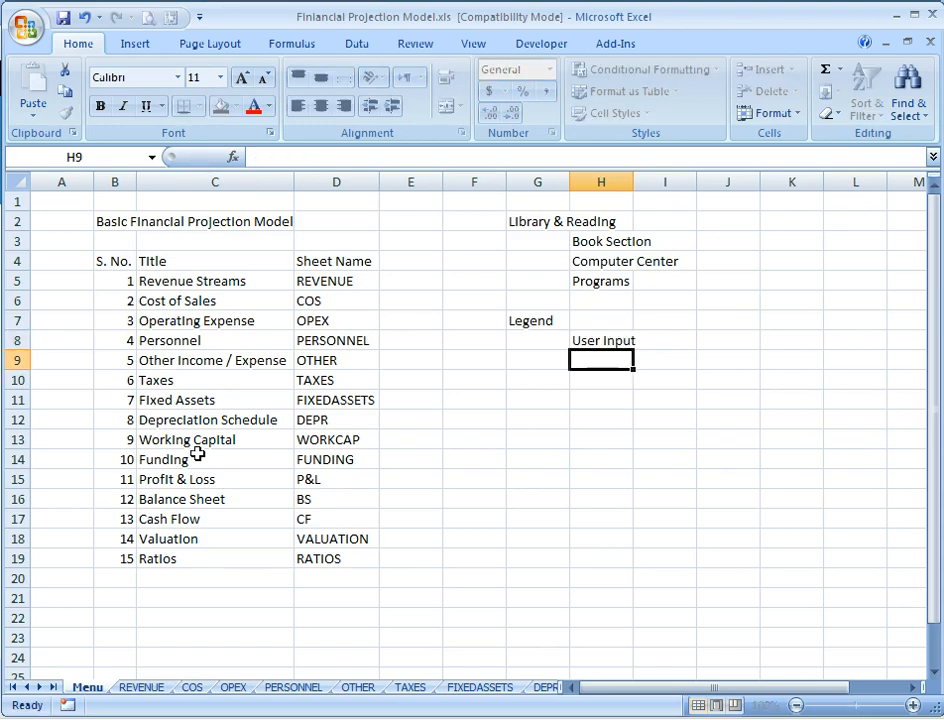
Duplicate the 20% - Accent1 cell style as a custom style named "User Input".
{"action": "key", "text": "Up"}
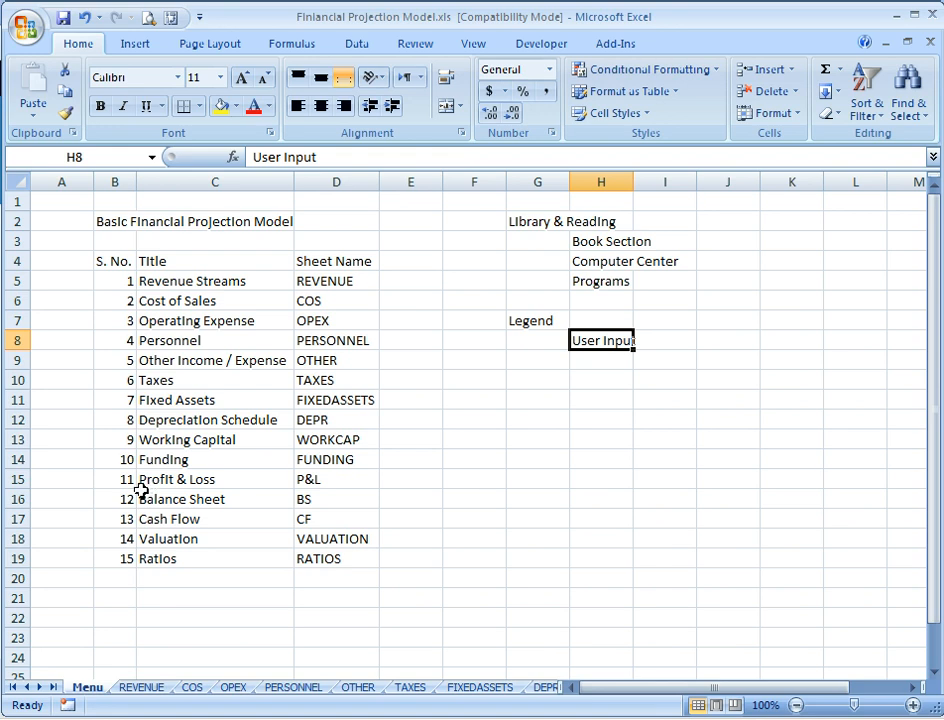
{"action": "left_click", "coordinate": [643, 117]}
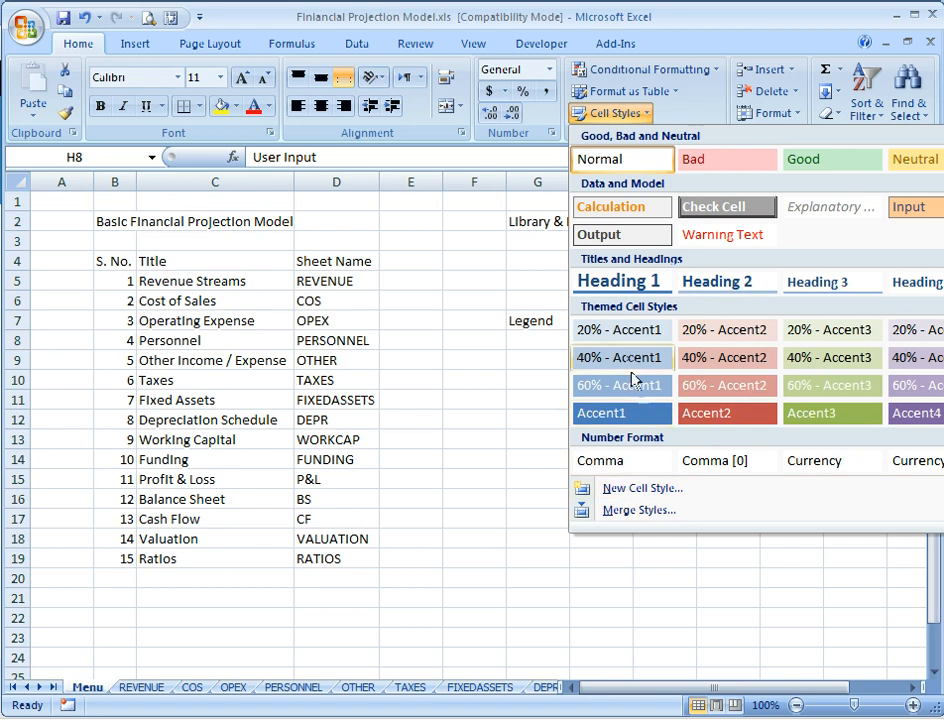
{"action": "right_click", "coordinate": [622, 338]}
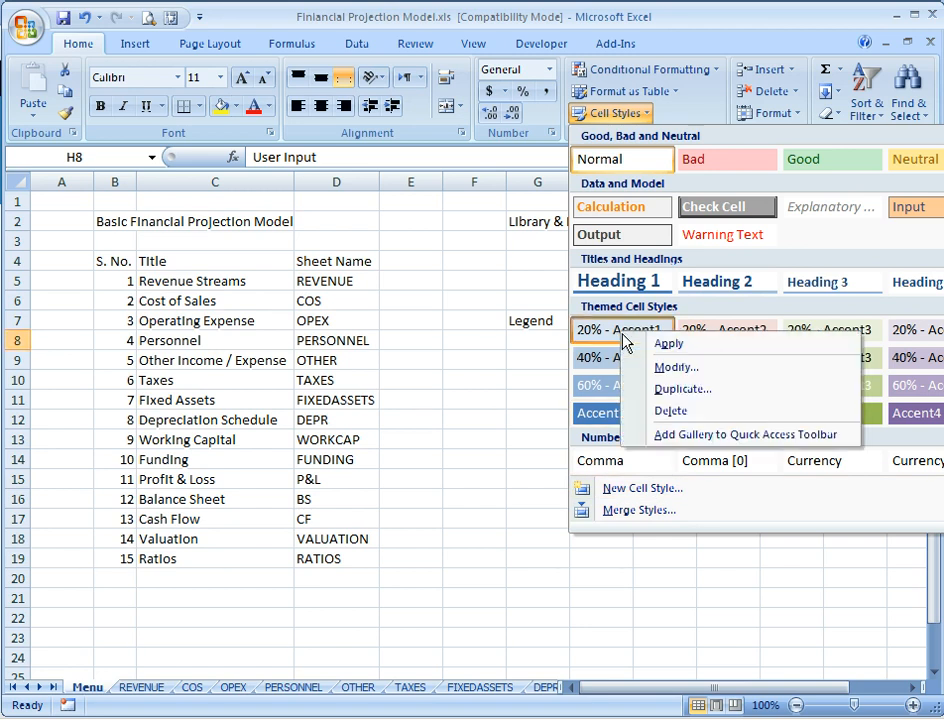
{"action": "left_click", "coordinate": [683, 390]}
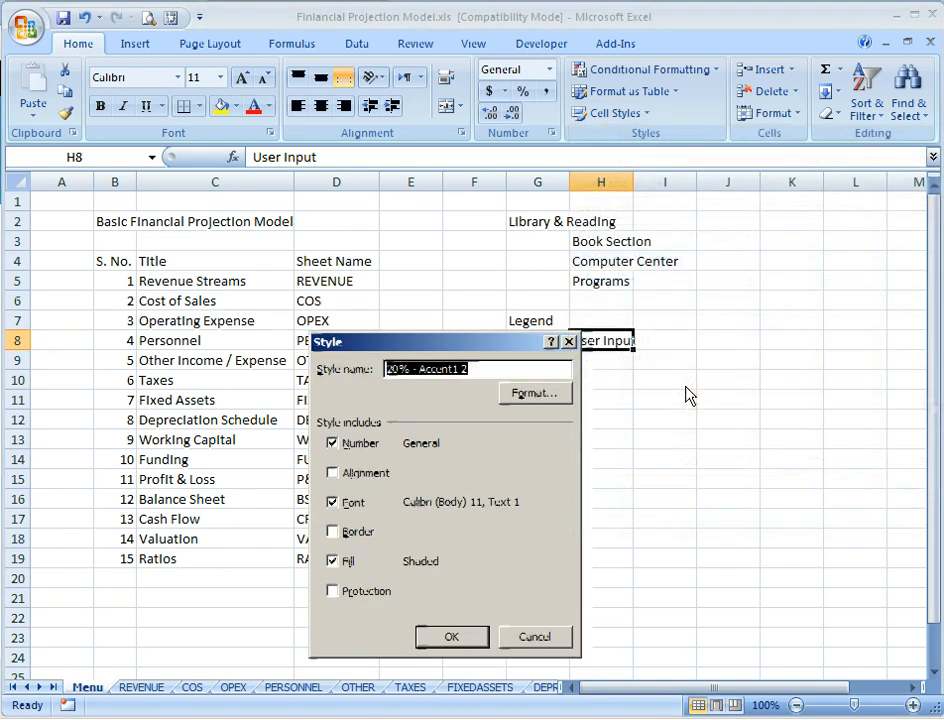
{"action": "left_click_drag", "start_coordinate": [458, 341], "coordinate": [824, 313]}
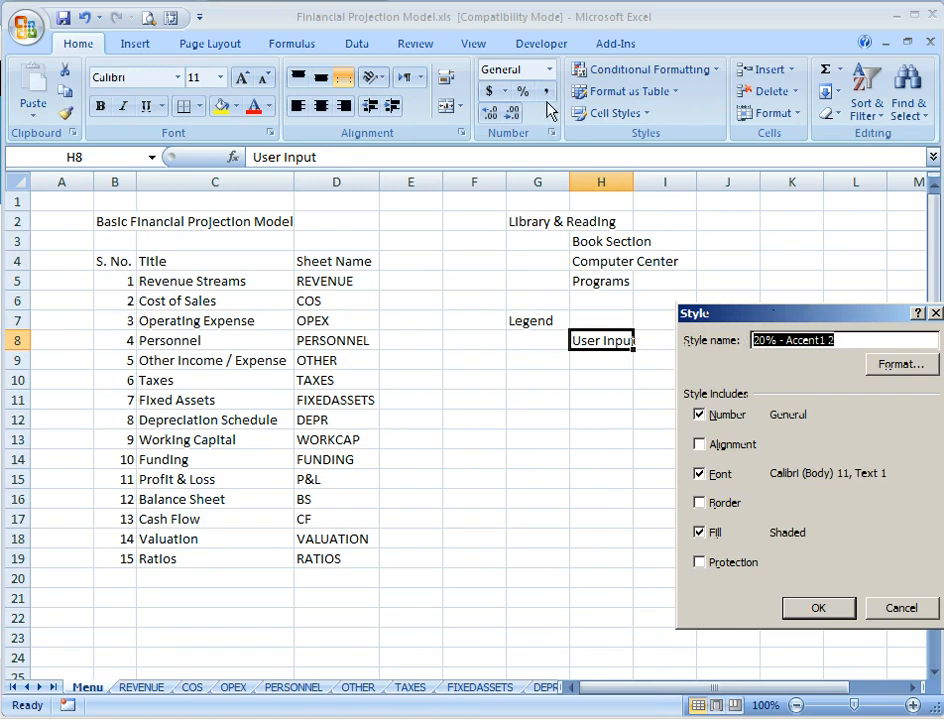
{"action": "type", "text": "User Input"}
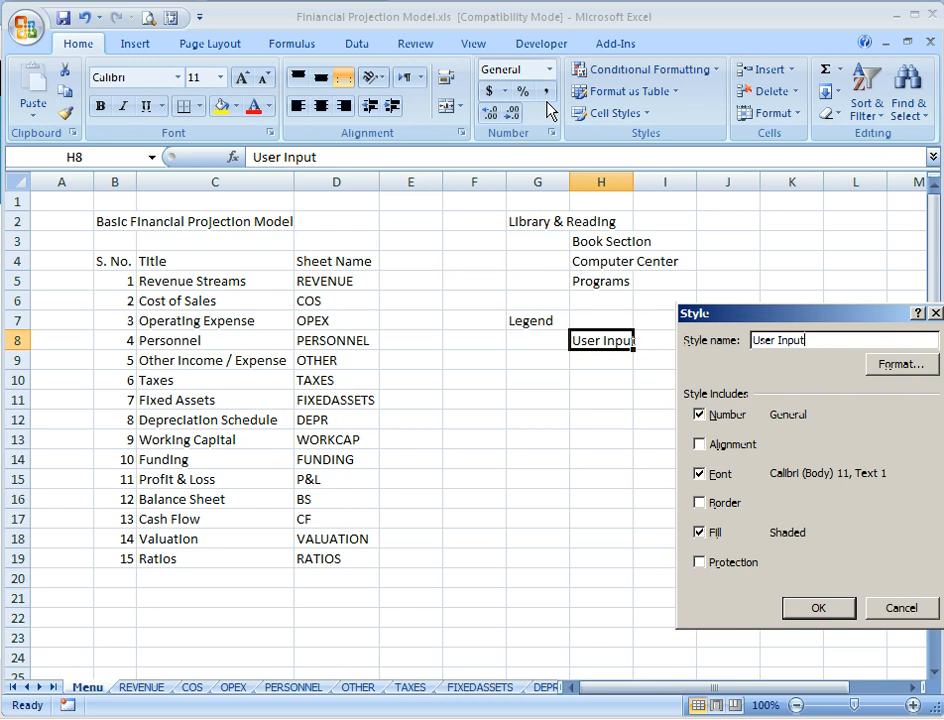
{"action": "key", "text": "Return"}
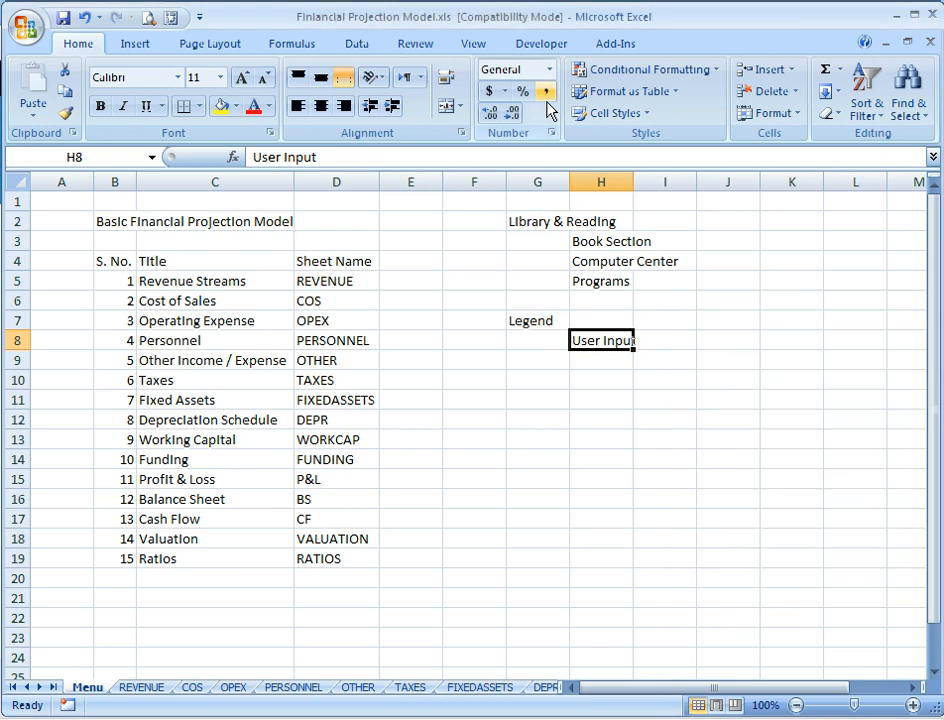
Apply the custom User Input style to cell H8 and autofit the width of column H.
{"action": "left_click", "coordinate": [636, 113]}
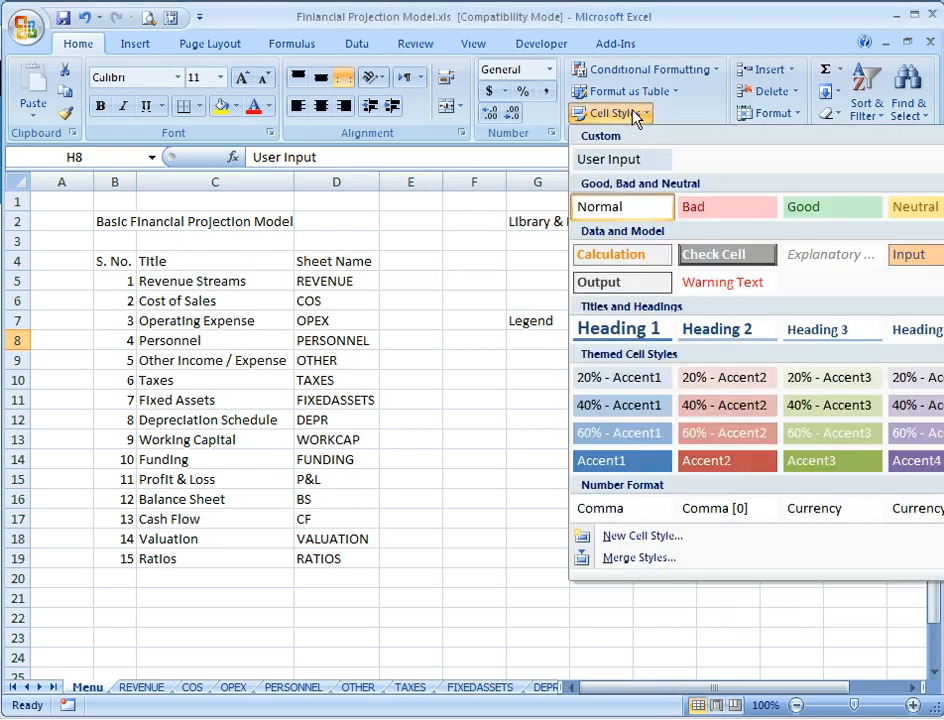
{"action": "left_click", "coordinate": [607, 162]}
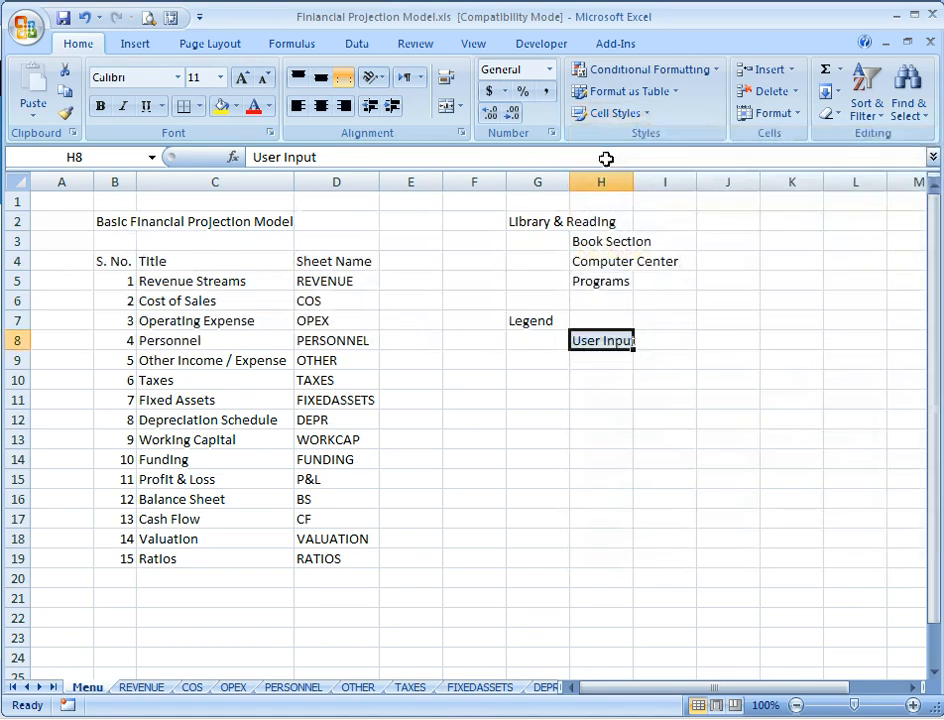
{"action": "double_click", "coordinate": [633, 182]}
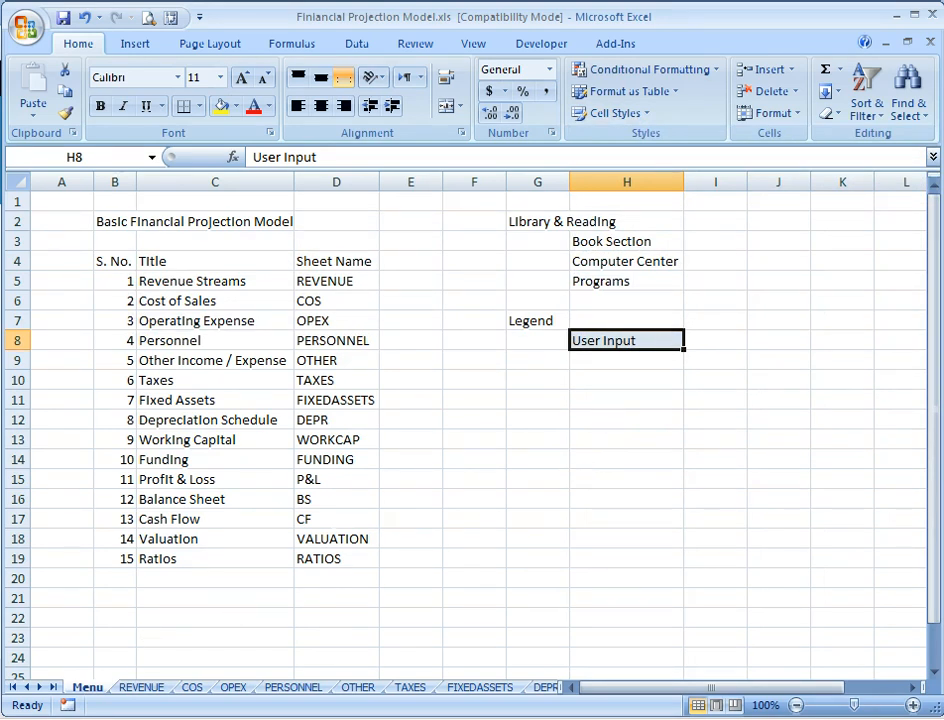
Add the legend entry "Formulas" in cell H9, beneath User Input.
{"action": "key", "text": "Return"}
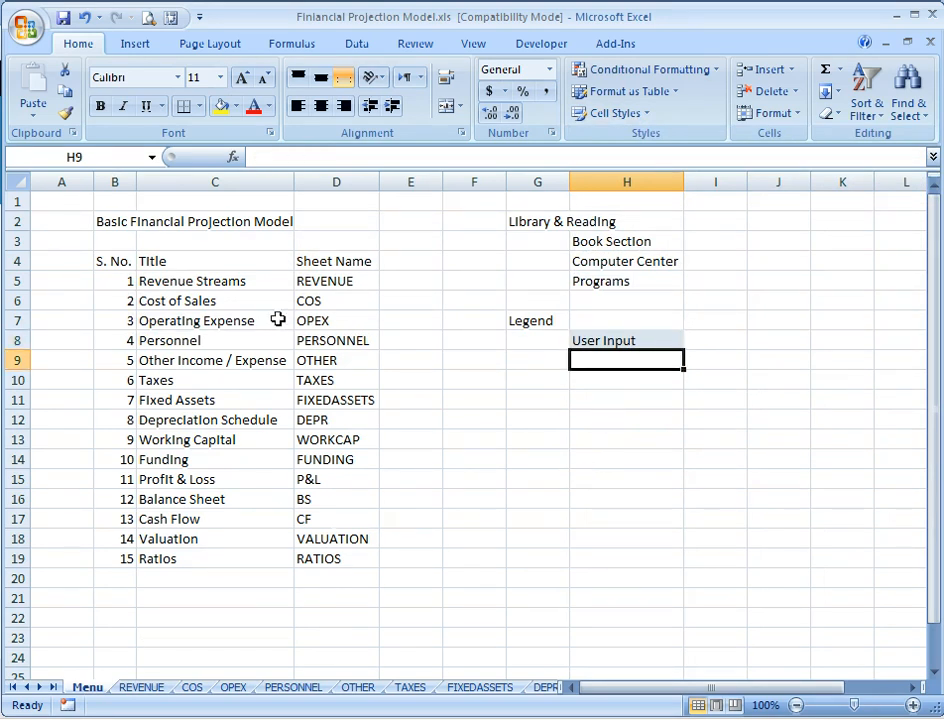
{"action": "type", "text": "Form"}
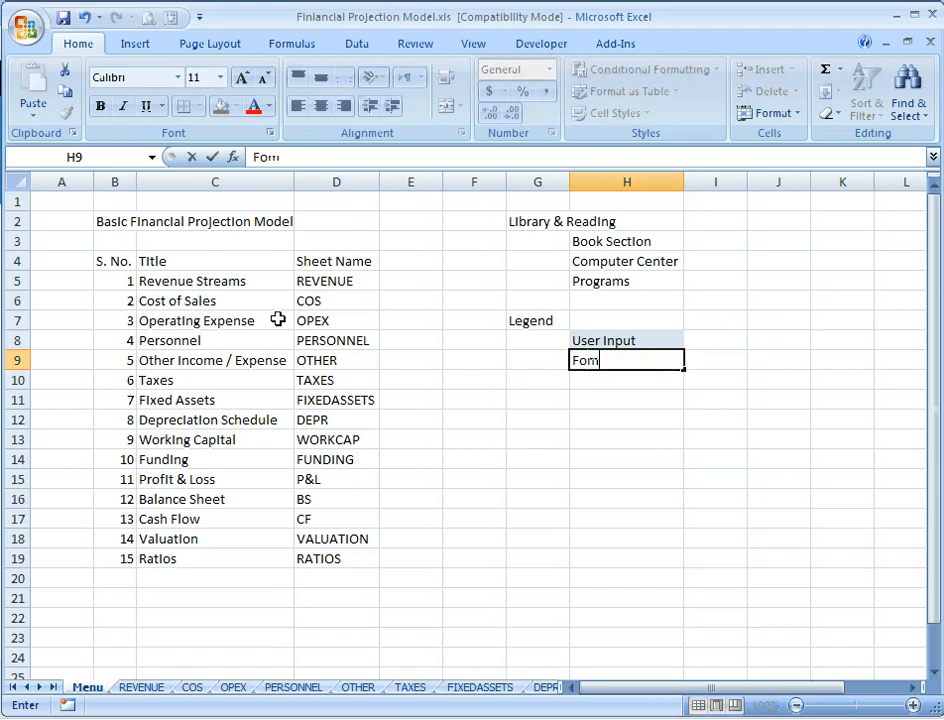
{"action": "type", "text": "ulas"}
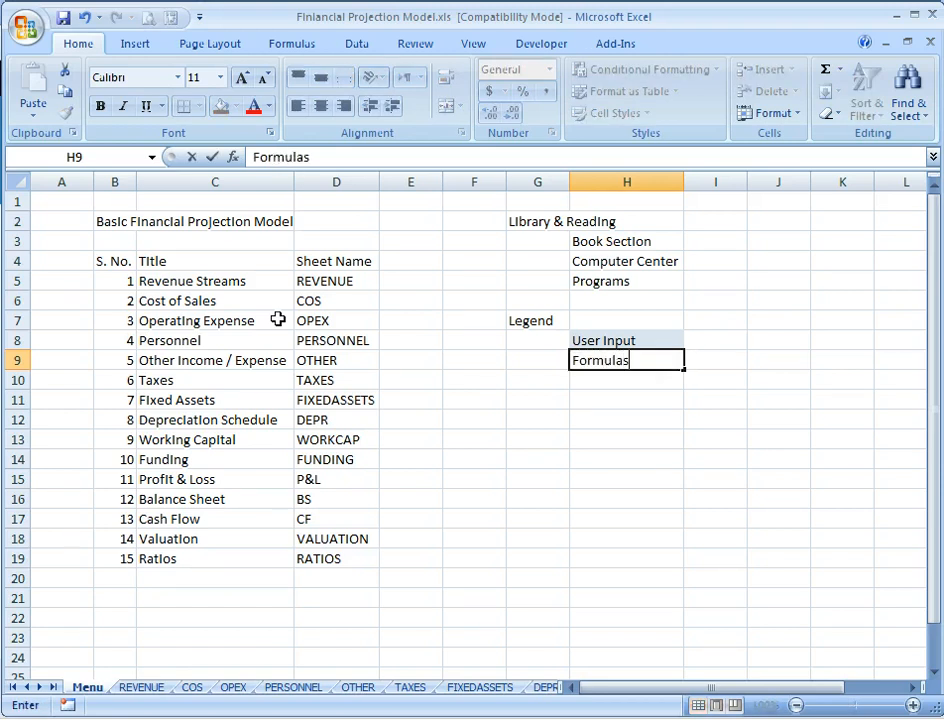
{"action": "key", "text": "Return"}
Duplicate the 20% - Accent2 cell style as "Formulas" and apply the new style to cell H9.
{"action": "key", "text": "Up"}
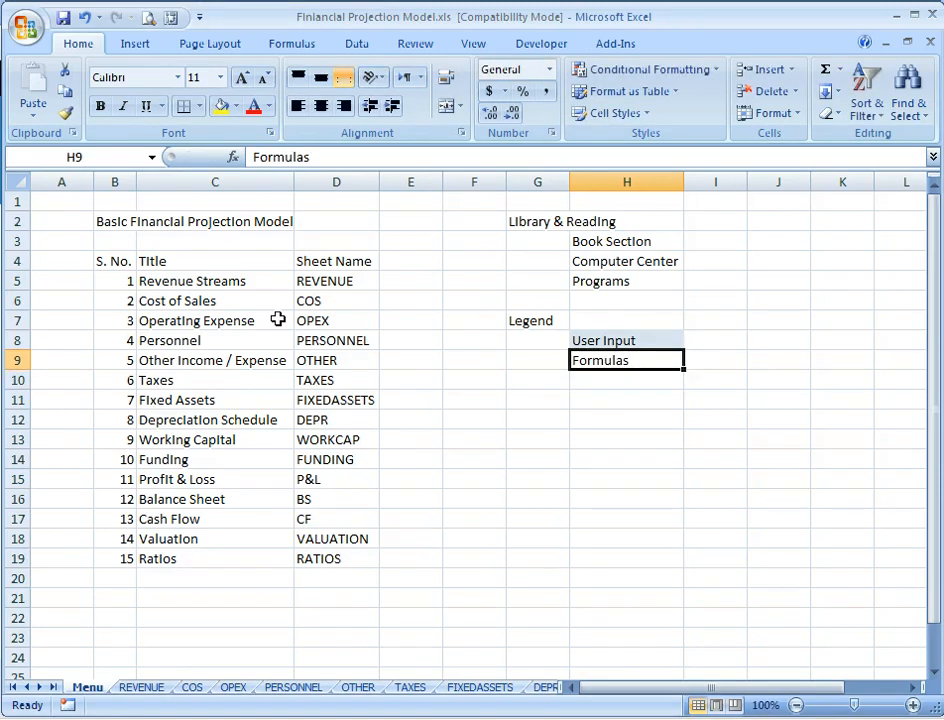
{"action": "left_click", "coordinate": [603, 115]}
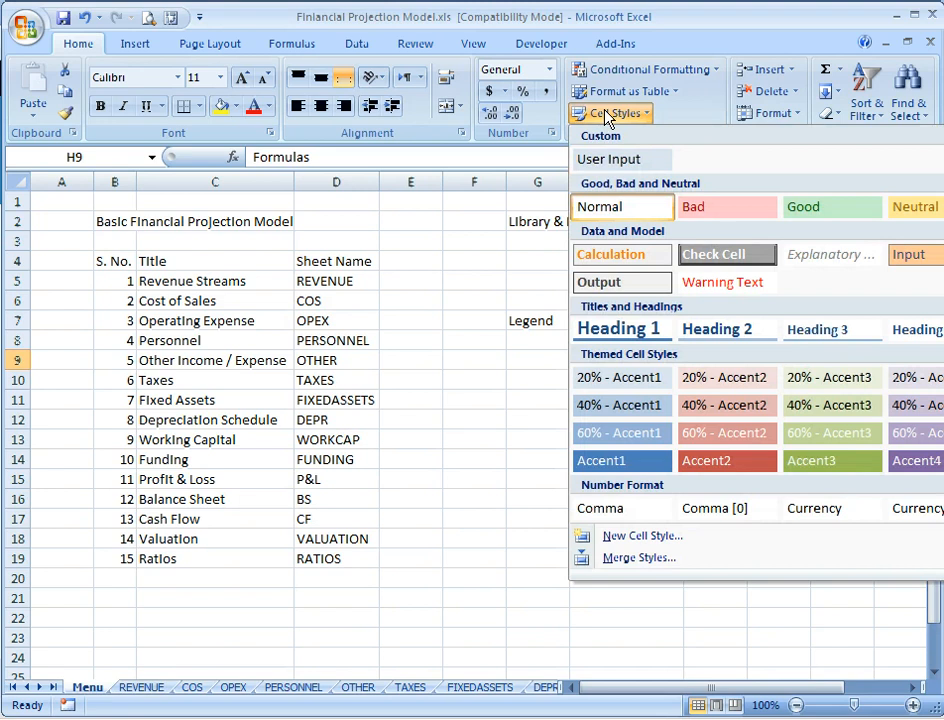
{"action": "right_click", "coordinate": [726, 390]}
{"action": "key", "text": "Down"}
{"action": "key", "text": "Down"}
{"action": "key", "text": "Down"}
{"action": "key", "text": "Return"}
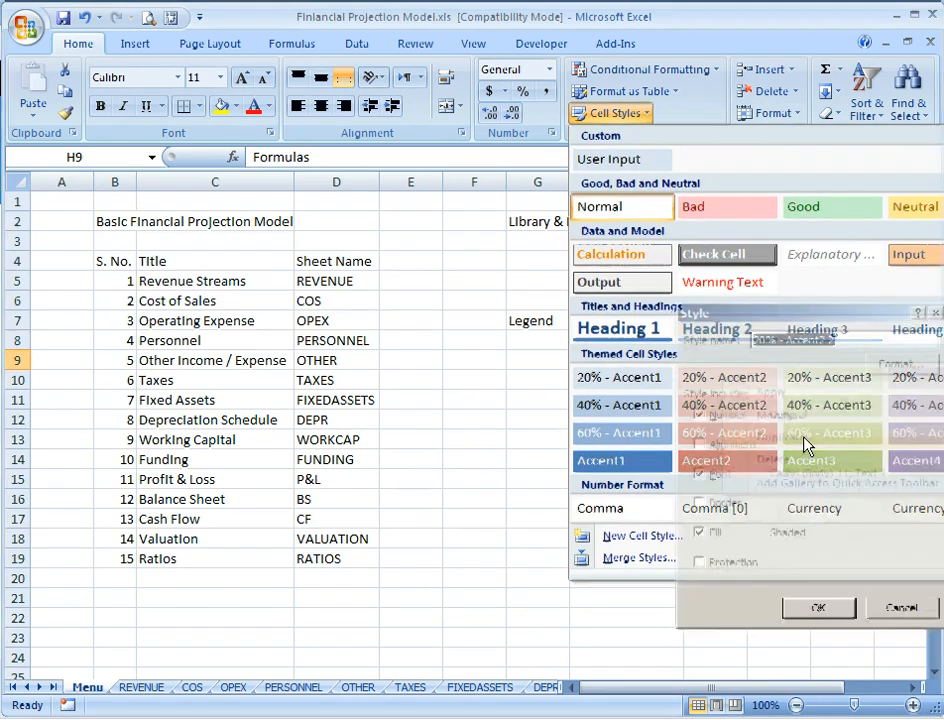
{"action": "type", "text": "For"}
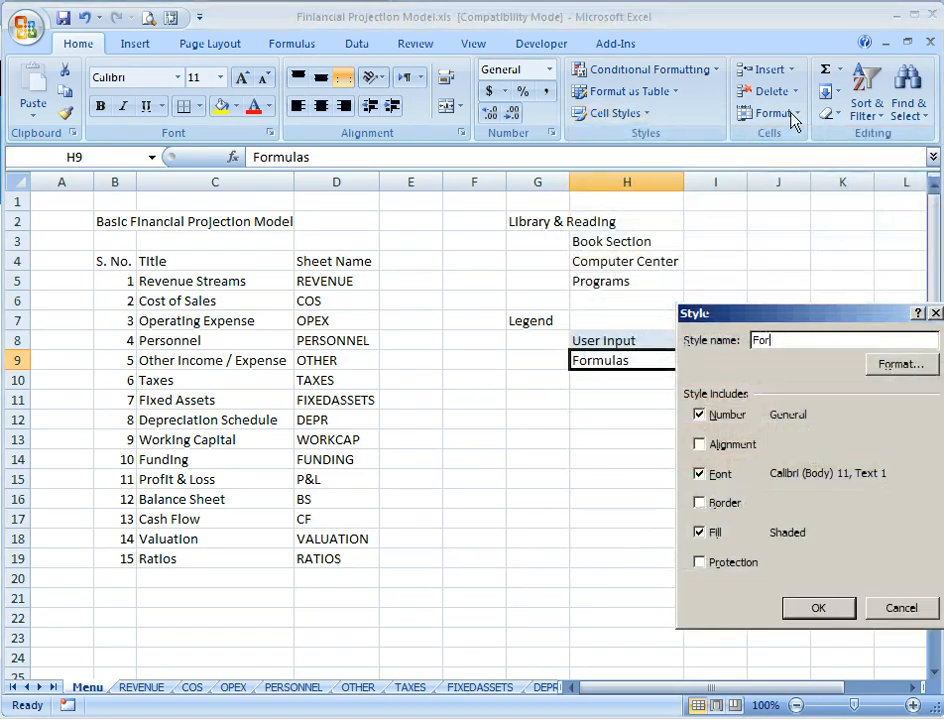
{"action": "type", "text": "mulas"}
{"action": "key", "text": "Return"}
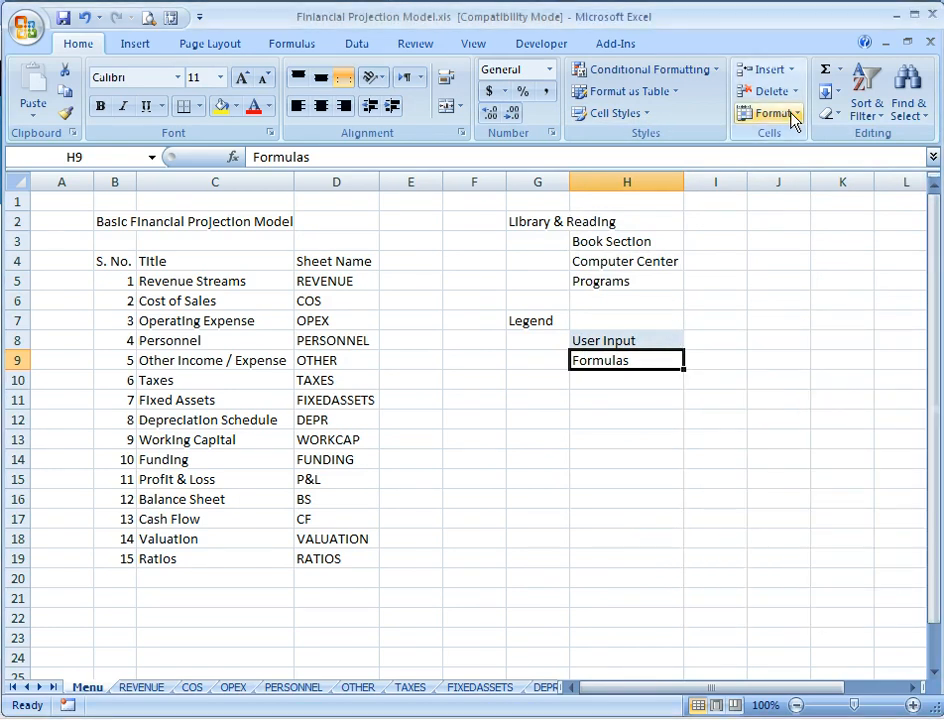
{"action": "left_click", "coordinate": [615, 114]}
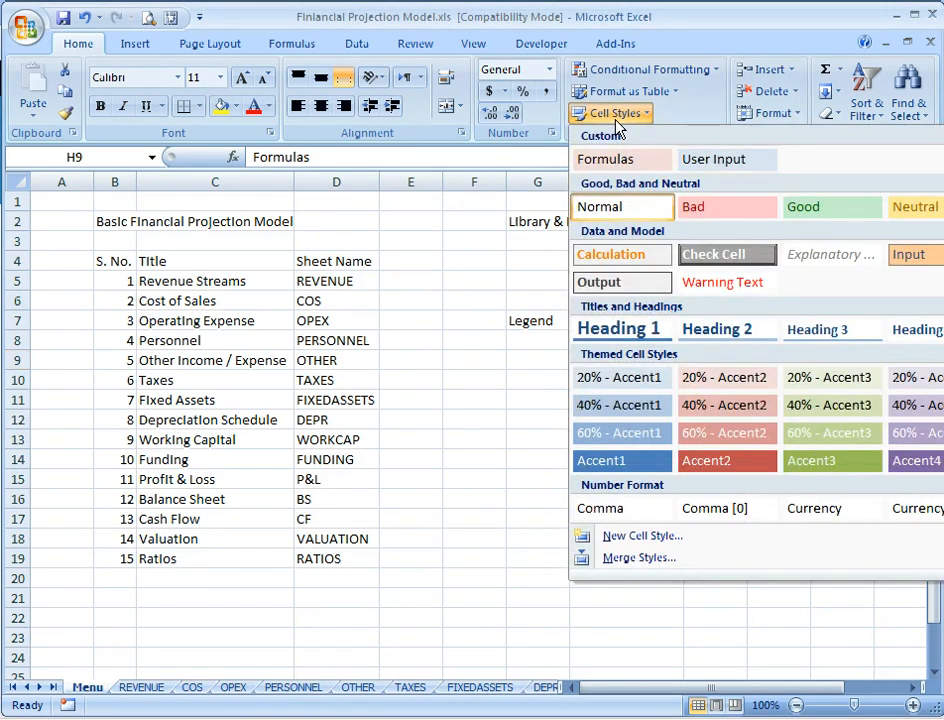
{"action": "left_click", "coordinate": [629, 164]}
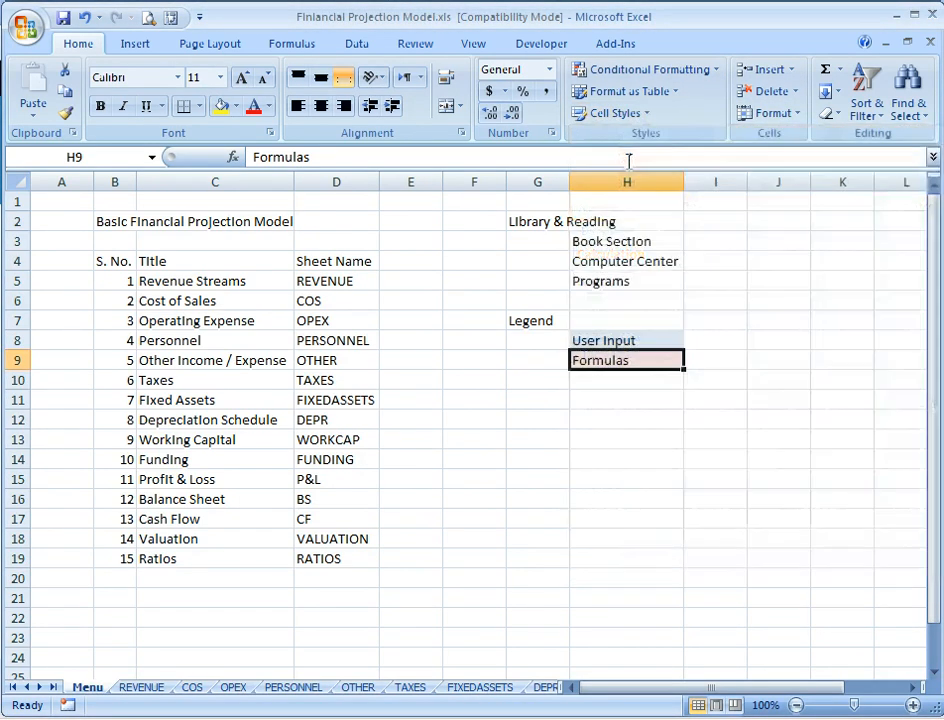
Add the legend entry "From other sheets" in cell H10, beneath Formulas.
{"action": "left_click", "coordinate": [650, 377]}
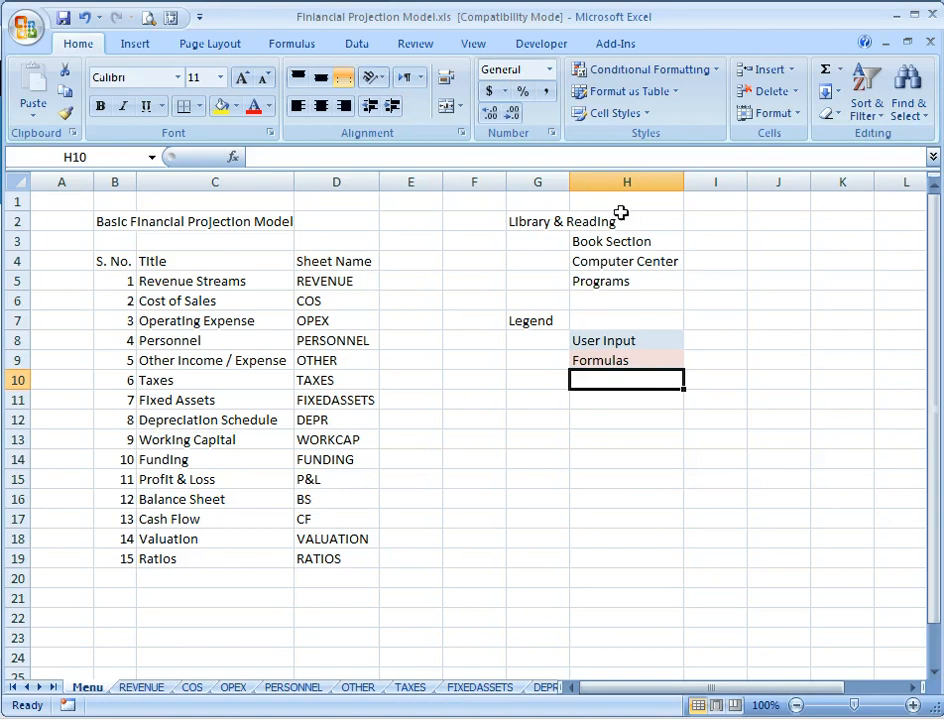
{"action": "type", "text": "From o"}
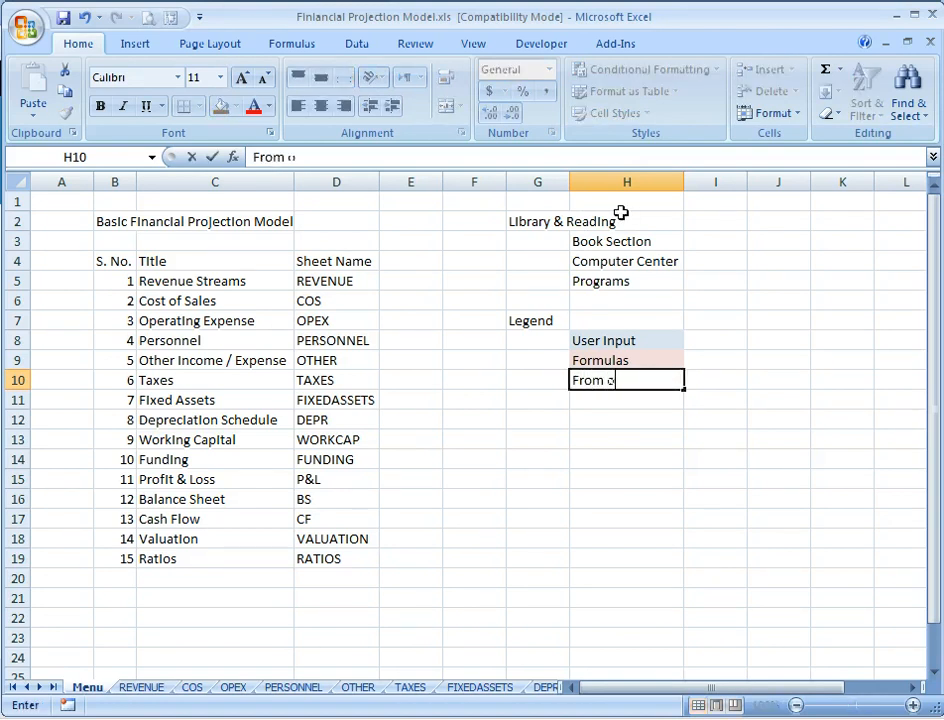
{"action": "type", "text": "ther sheets"}
{"action": "key", "text": "Return"}
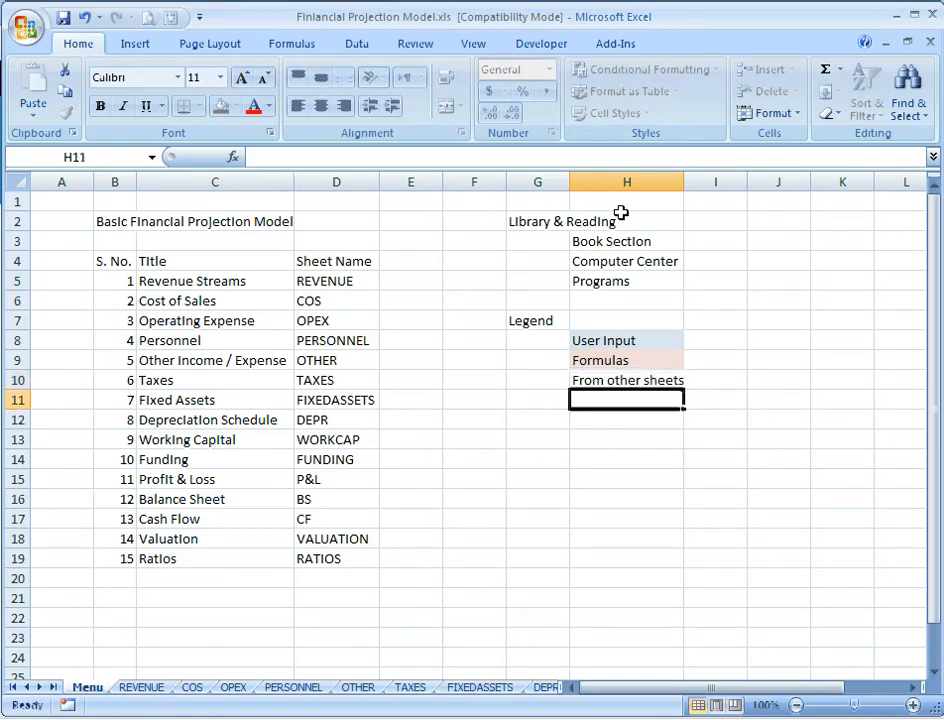
Duplicate the 20% - Accent3 cell style as a custom style named "From other Sheets".
{"action": "key", "text": "Up"}
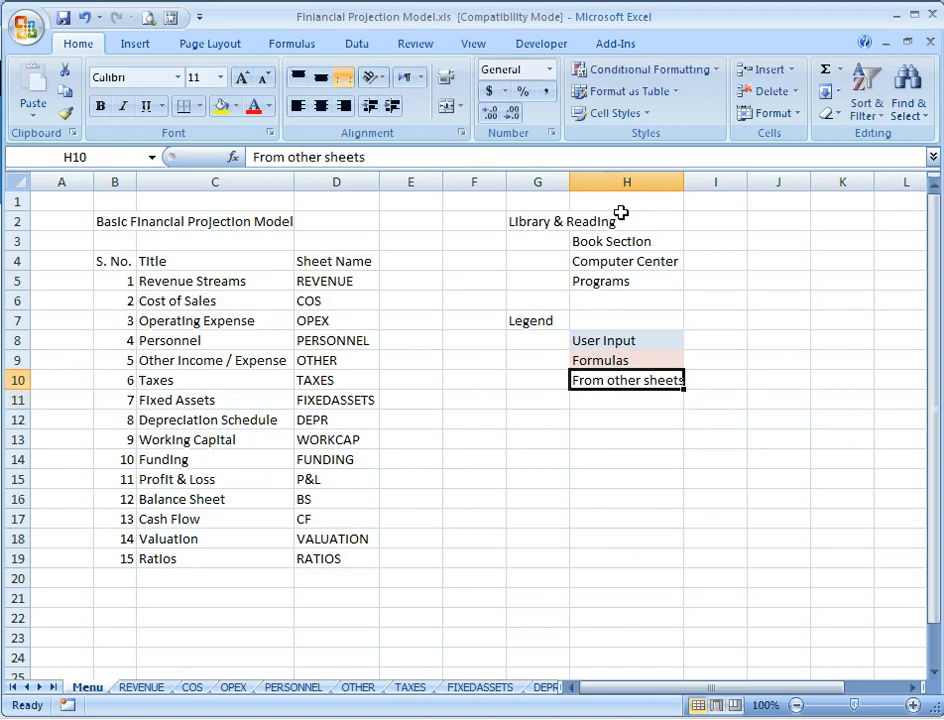
{"action": "left_click", "coordinate": [614, 113]}
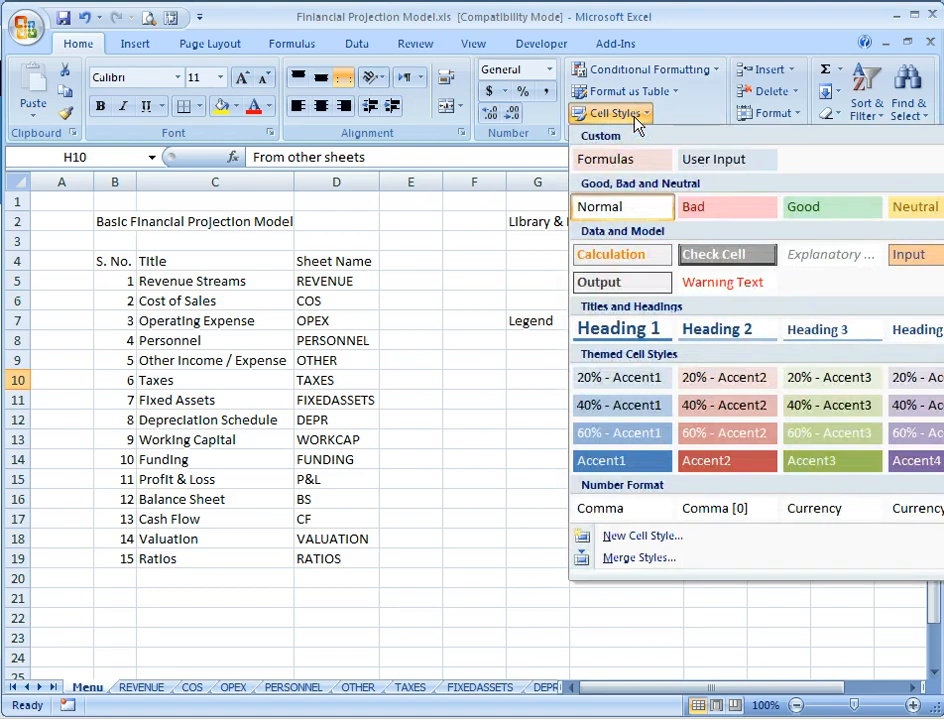
{"action": "key", "text": "shift+F10"}
{"action": "key", "text": "Down"}
{"action": "key", "text": "Down"}
{"action": "key", "text": "Return"}
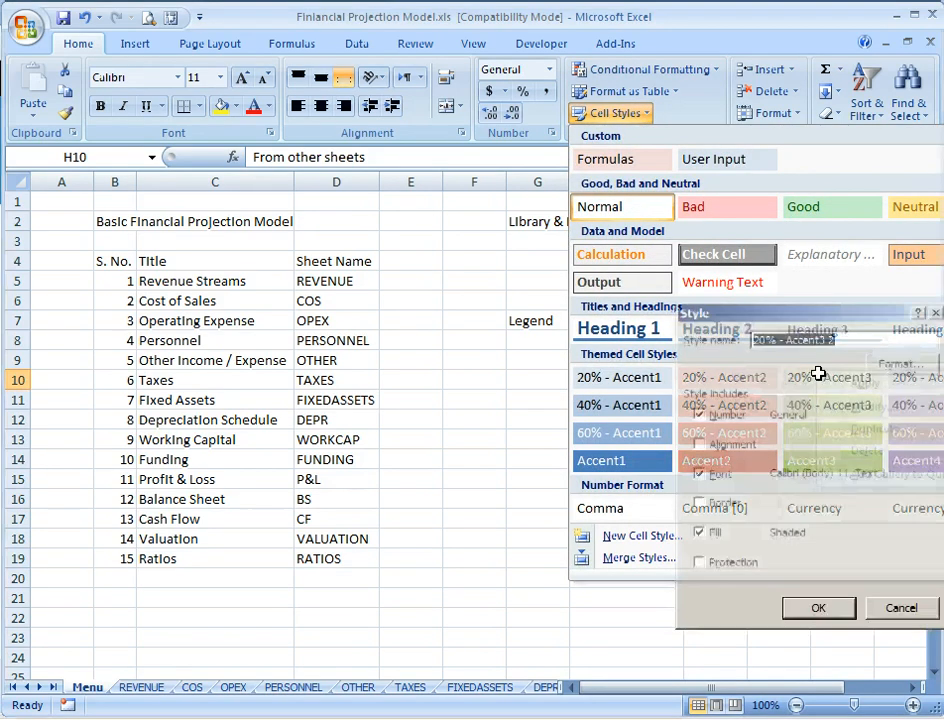
{"action": "type", "text": "From "}
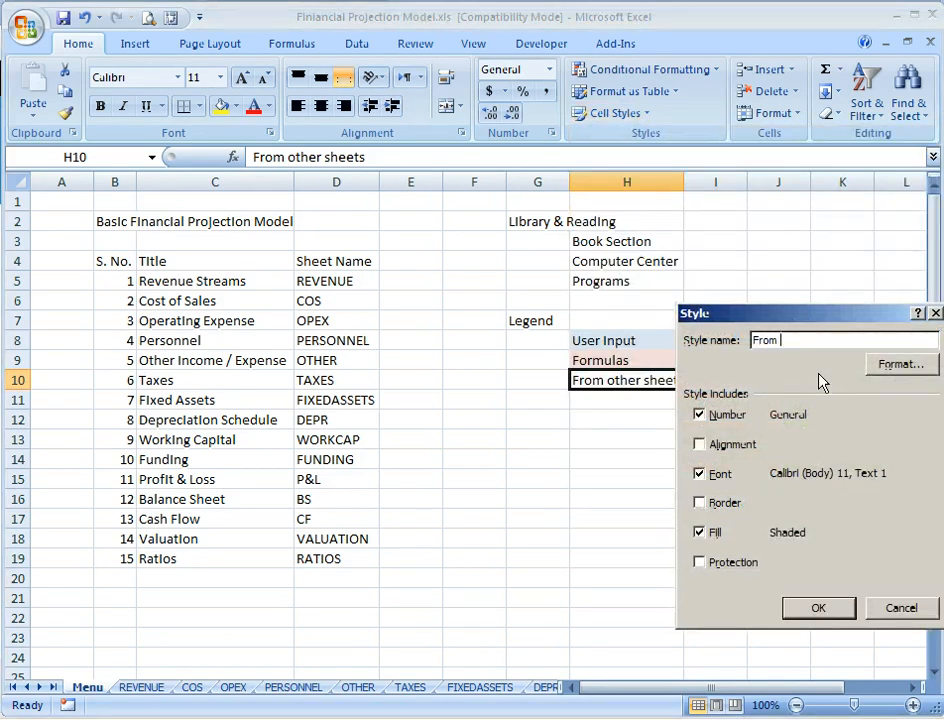
{"action": "type", "text": "other Sheets"}
{"action": "key", "text": "Return"}
Correct the text in cell H10 to "From other Sheets" and apply the custom From other Sheets style to it.
{"action": "key", "text": "F2"}
{"action": "key", "text": "Delete"}
{"action": "type", "text": "S"}
{"action": "key", "text": "Return"}
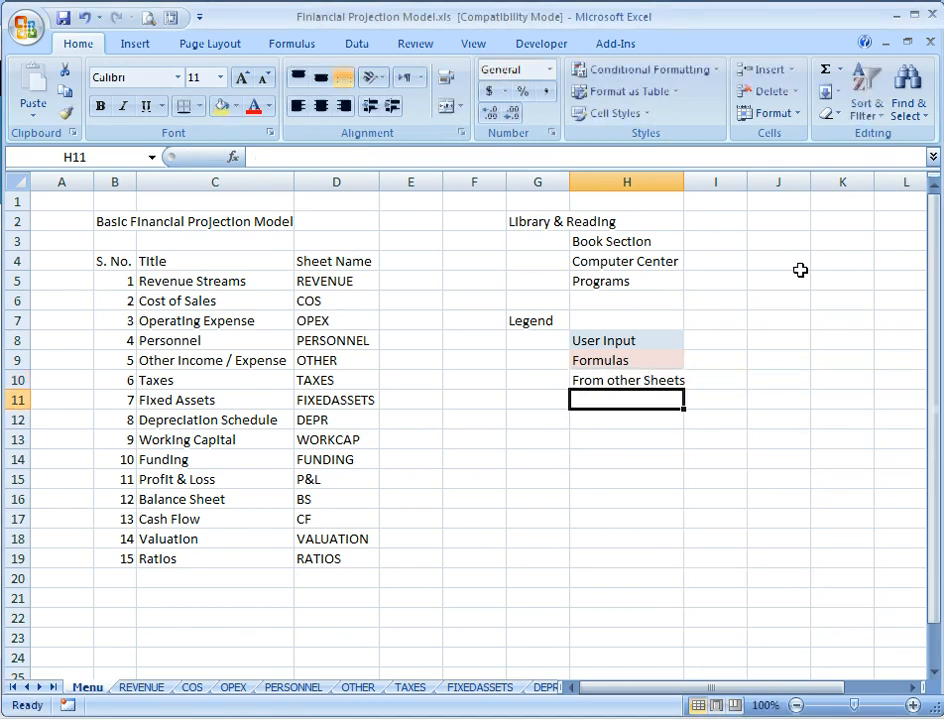
{"action": "key", "text": "Up"}
{"action": "left_click", "coordinate": [620, 113]}
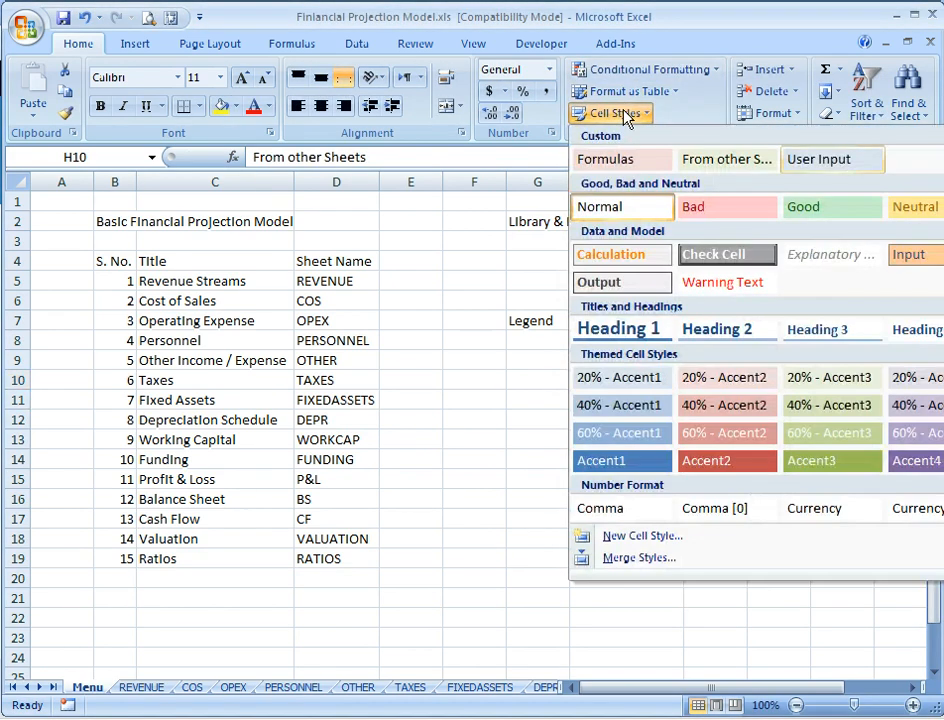
{"action": "left_click", "coordinate": [722, 160]}
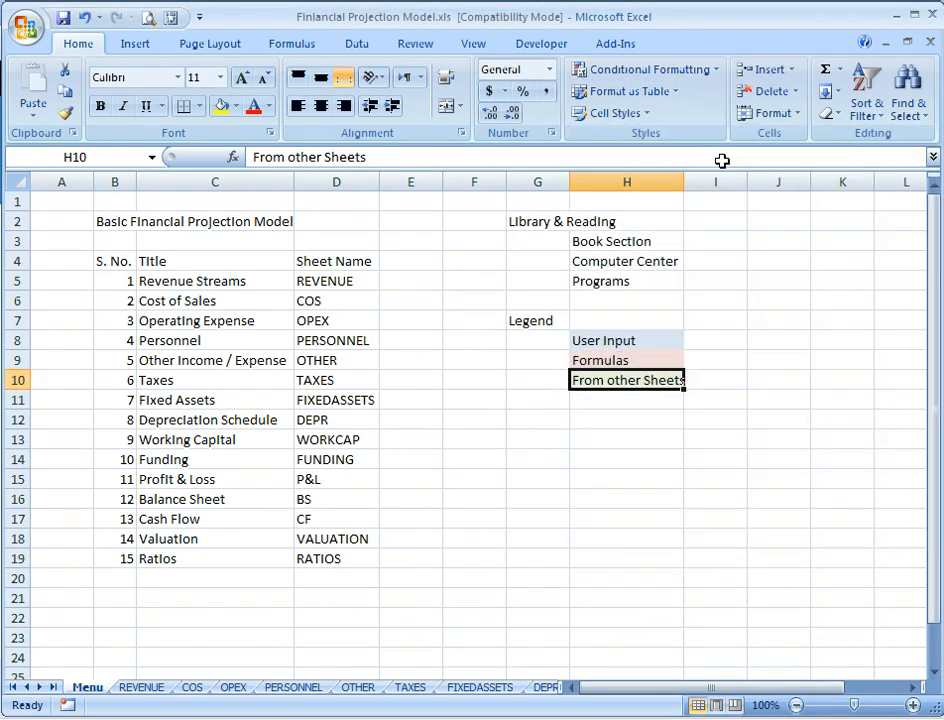
Add the legend entry "To other Sheets" in cell H11.
{"action": "key", "text": "Down"}
{"action": "type", "text": "T"}
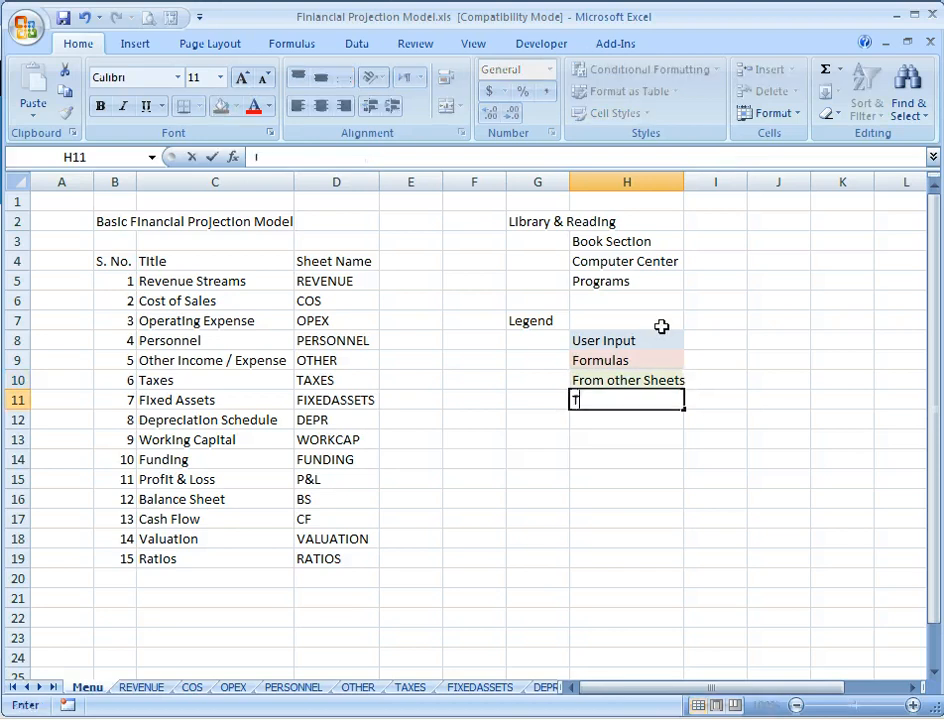
{"action": "type", "text": "o other Sheets"}
{"action": "key", "text": "Return"}
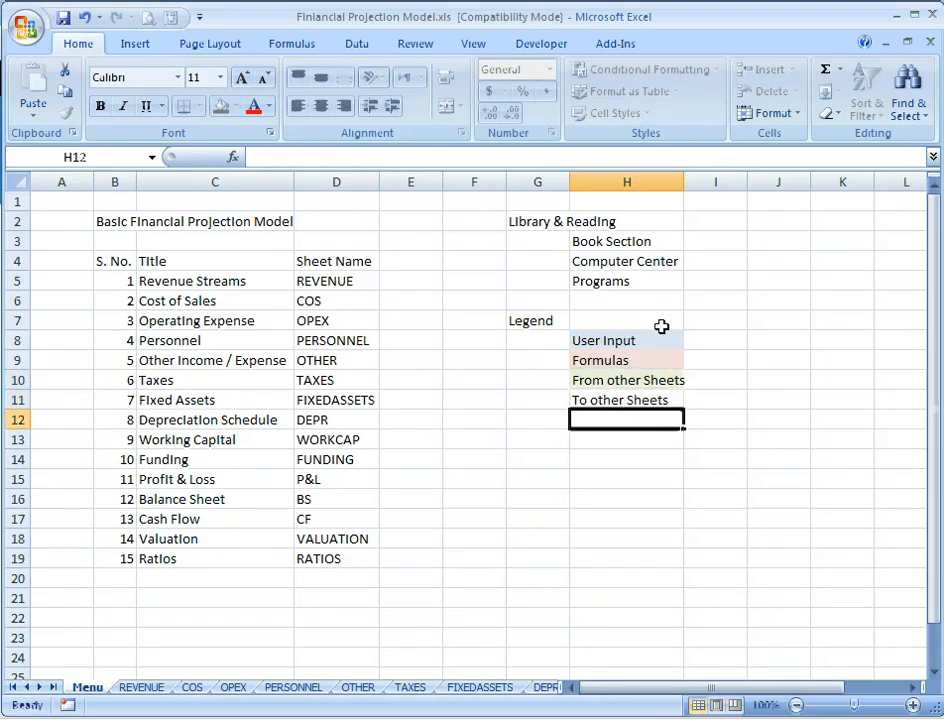
Duplicate the 20% - Accent4 cell style as a custom style named "To other Sheets".
{"action": "key", "text": "Up"}
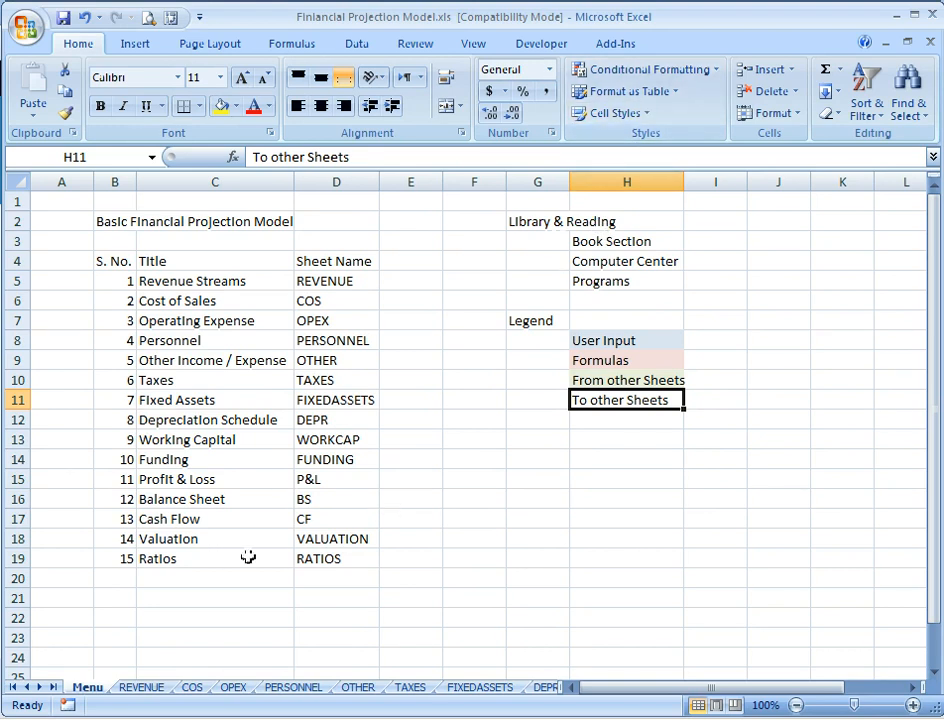
{"action": "left_click", "coordinate": [614, 113]}
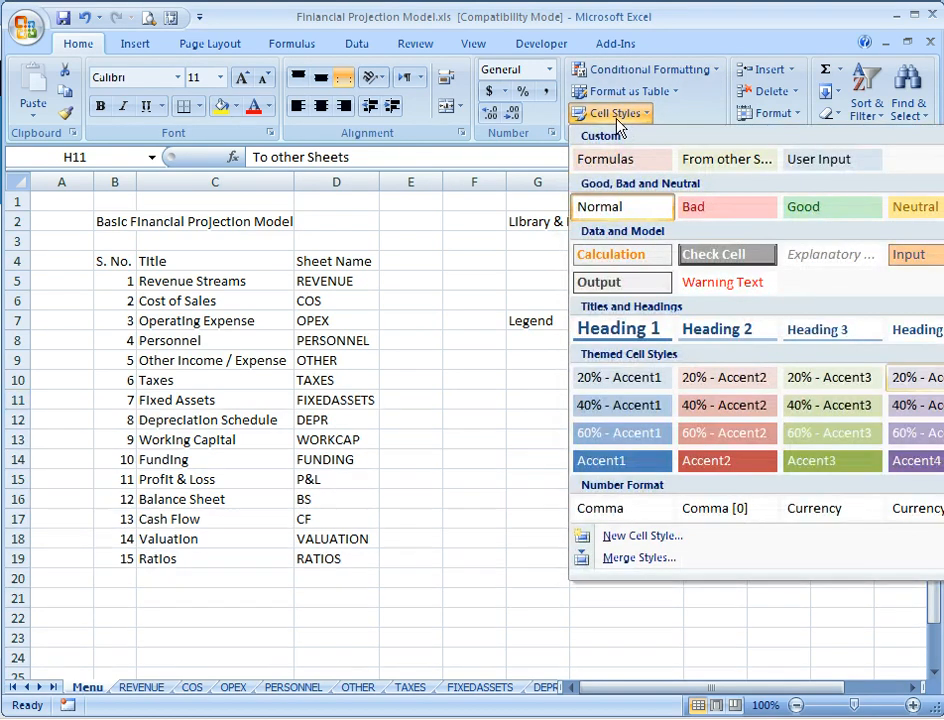
{"action": "right_click", "coordinate": [910, 380]}
{"action": "left_click", "coordinate": [830, 435]}
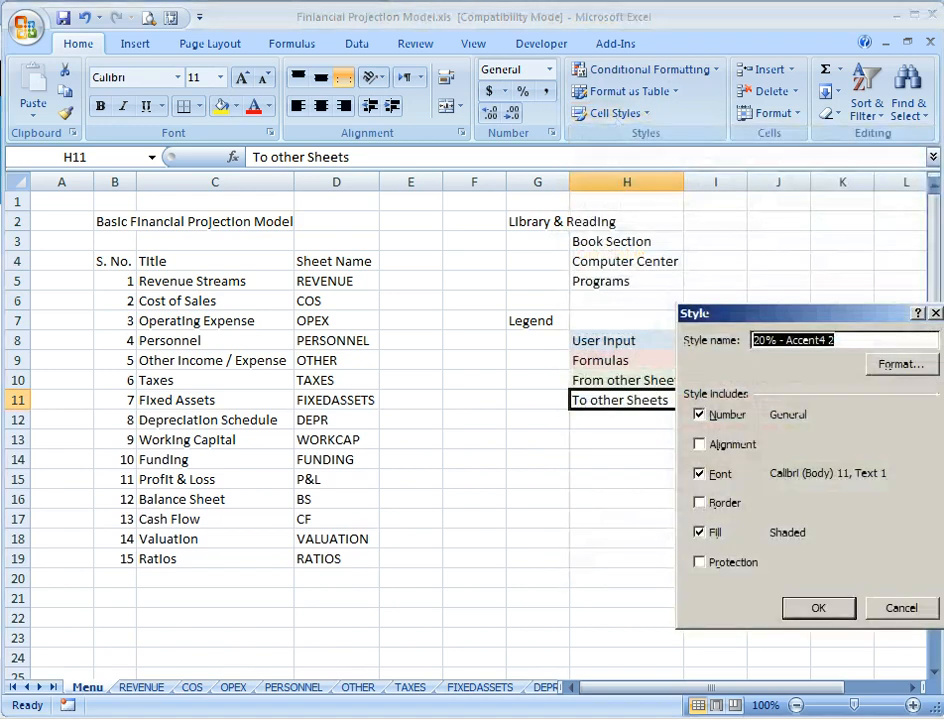
{"action": "type", "text": "To other S"}
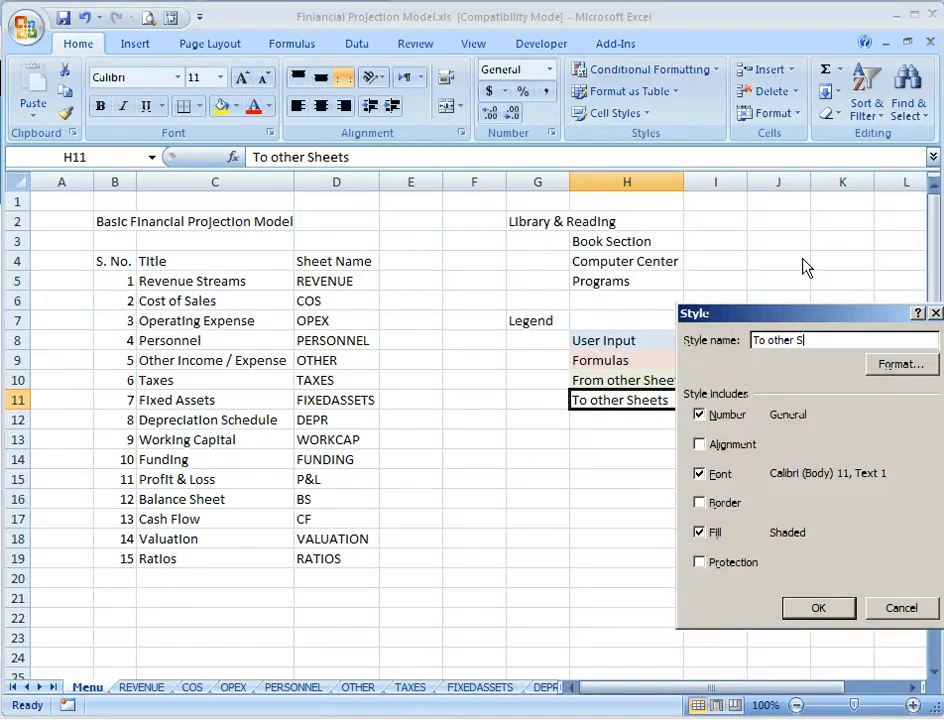
{"action": "type", "text": "heets"}
{"action": "left_click", "coordinate": [834, 607]}
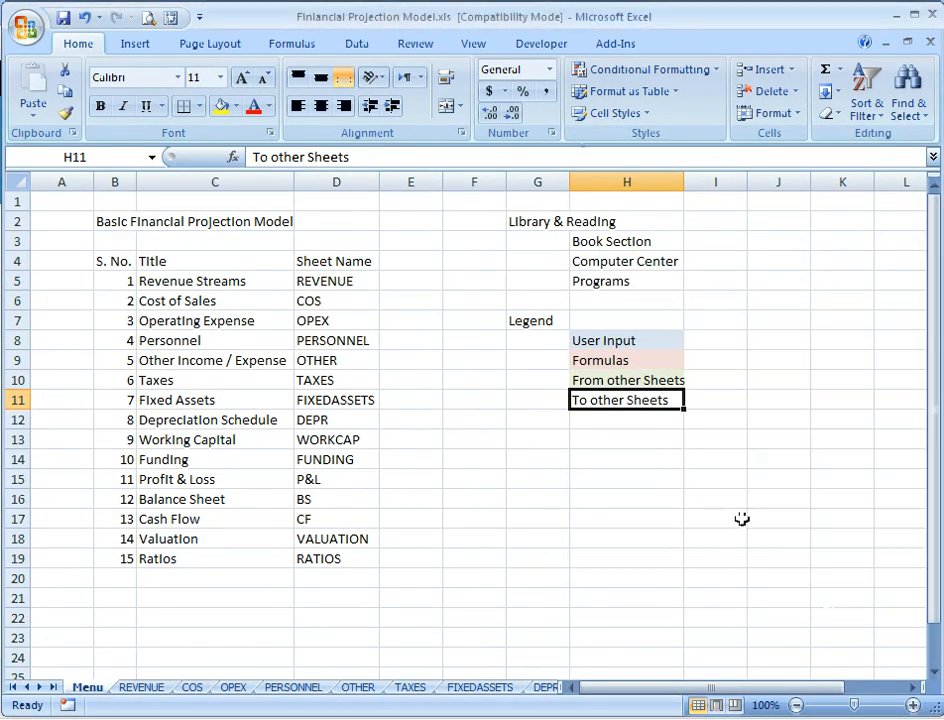
Apply the custom To other Sheets style to cell H11 and autofit the width of column H.
{"action": "left_click", "coordinate": [628, 114]}
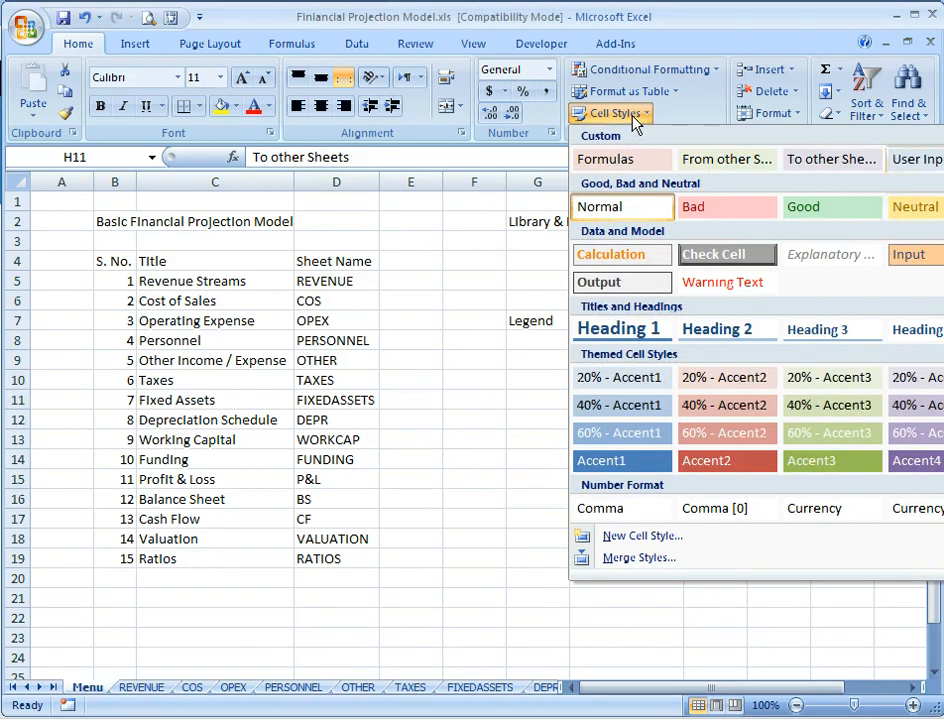
{"action": "left_click", "coordinate": [840, 158]}
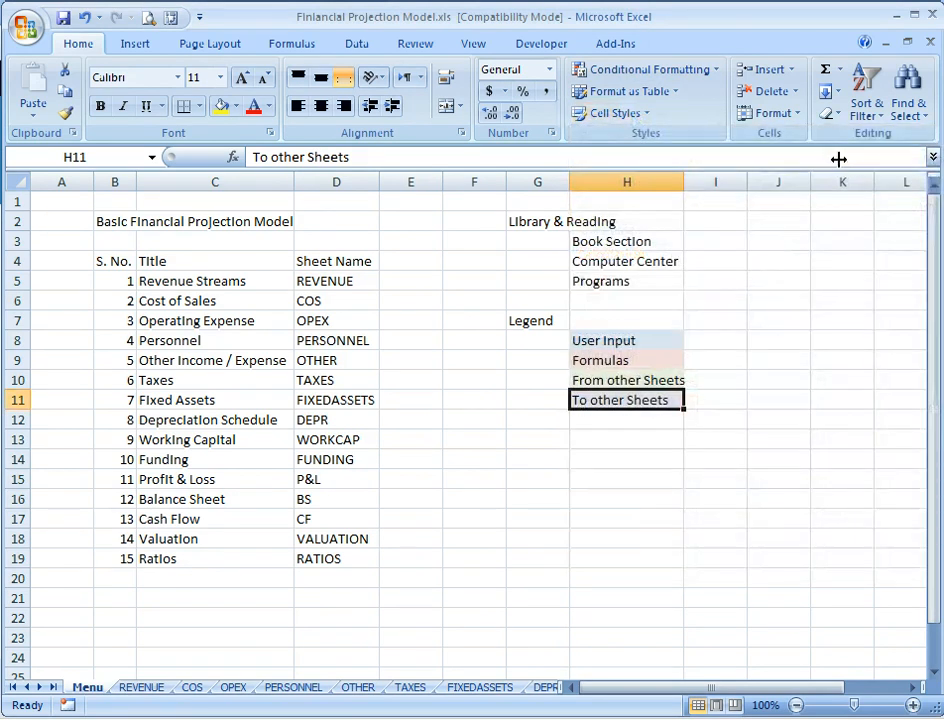
{"action": "double_click", "coordinate": [685, 179]}
Copy the whole legend block, cells G7:H11, on the Menu sheet.
{"action": "key", "text": "Up"}
{"action": "key", "text": "Up"}
{"action": "key", "text": "Up"}
{"action": "key", "text": "Up"}
{"action": "key", "text": "Left"}
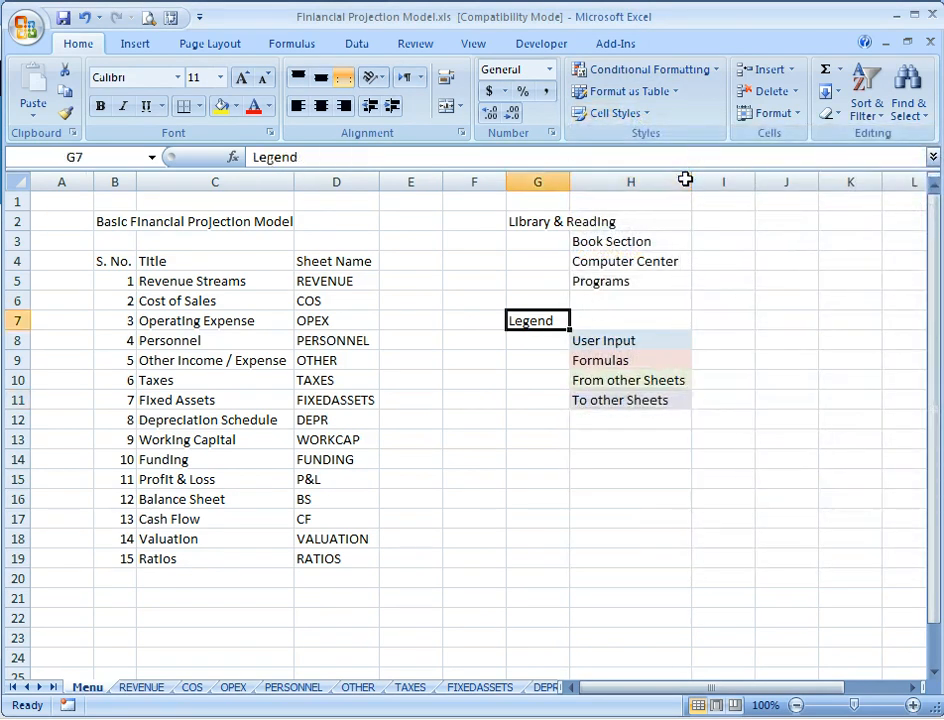
{"action": "key", "text": "shift+Down"}
{"action": "key", "text": "shift+Down"}
{"action": "key", "text": "shift+Down"}
{"action": "key", "text": "shift+Down"}
{"action": "key", "text": "shift+Right"}
{"action": "key", "text": "ctrl+c"}
Paste the copied legend at cell A1 of the REVENUE sheet and autofit the width of column B.
{"action": "key", "text": "ctrl+Page_Down"}
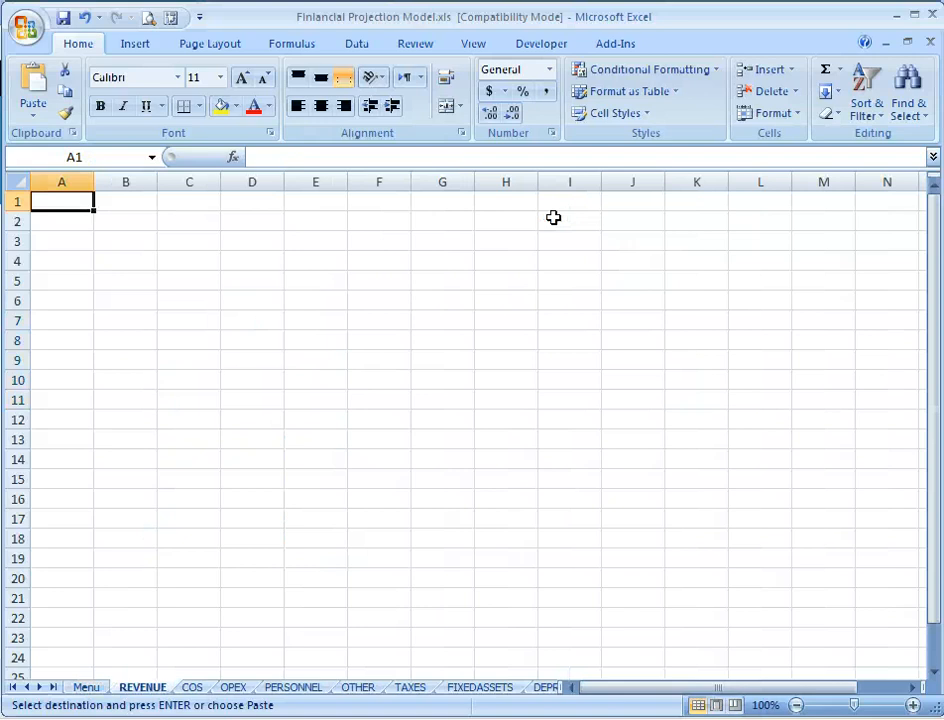
{"action": "key", "text": "Right"}
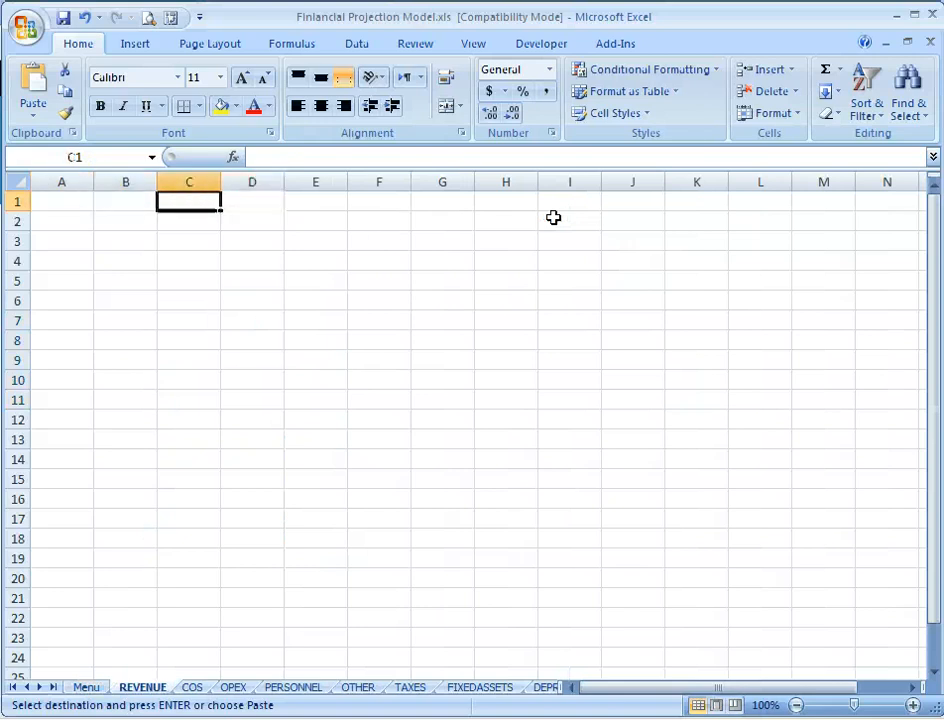
{"action": "key", "text": "Home"}
{"action": "key", "text": "Return"}
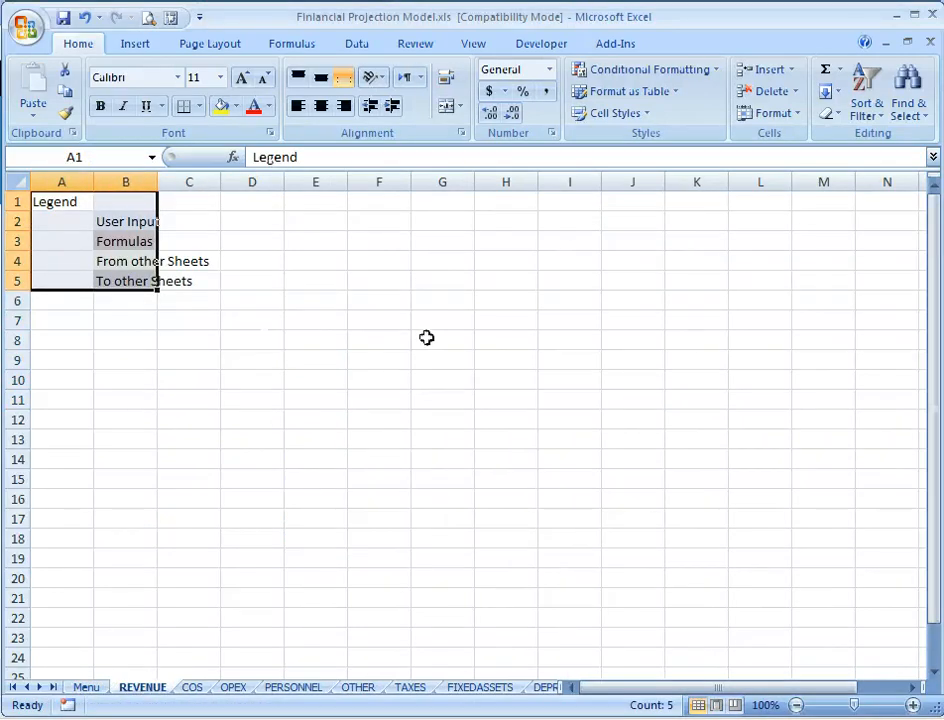
{"action": "left_click", "coordinate": [272, 309]}
{"action": "double_click", "coordinate": [157, 181]}
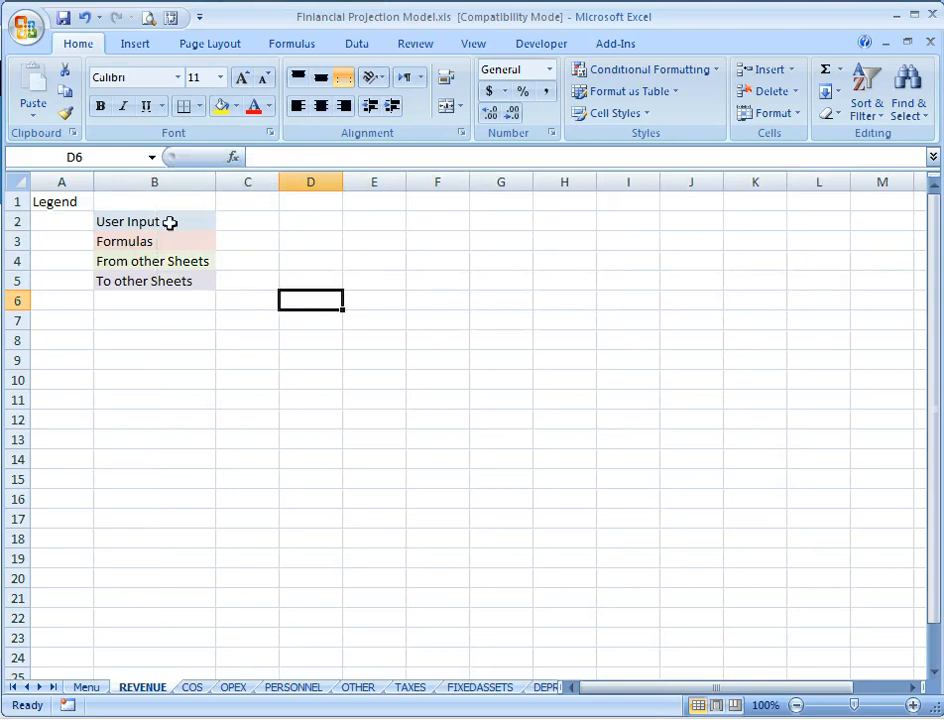
Enter the heading "Revenue Streams" in cell B8 of the REVENUE sheet.
{"action": "left_click", "coordinate": [148, 338]}
{"action": "left_click", "coordinate": [67, 336]}
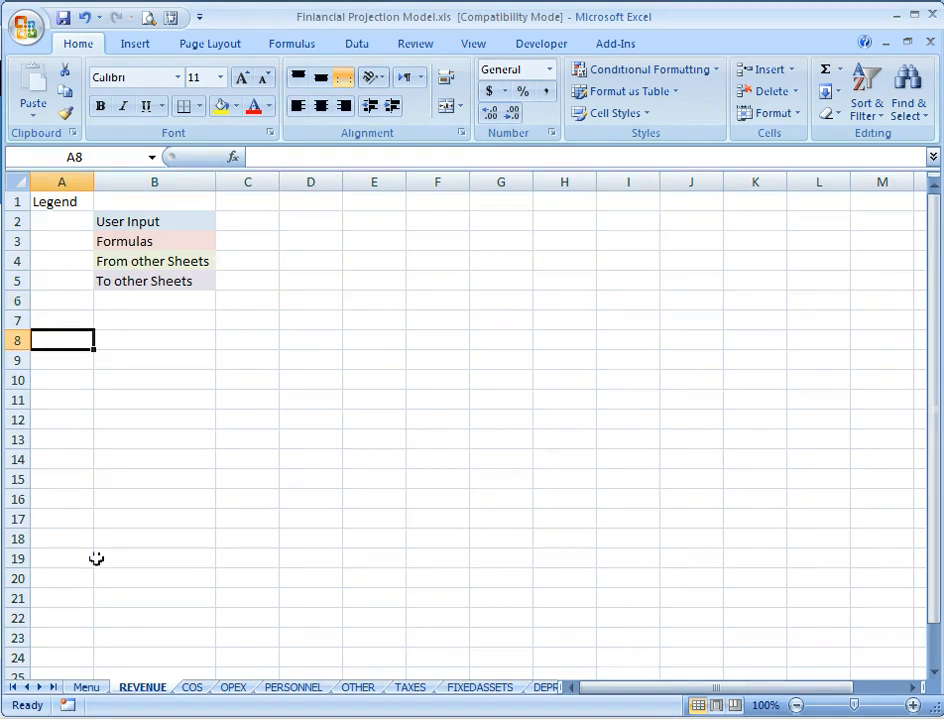
{"action": "key", "text": "Right"}
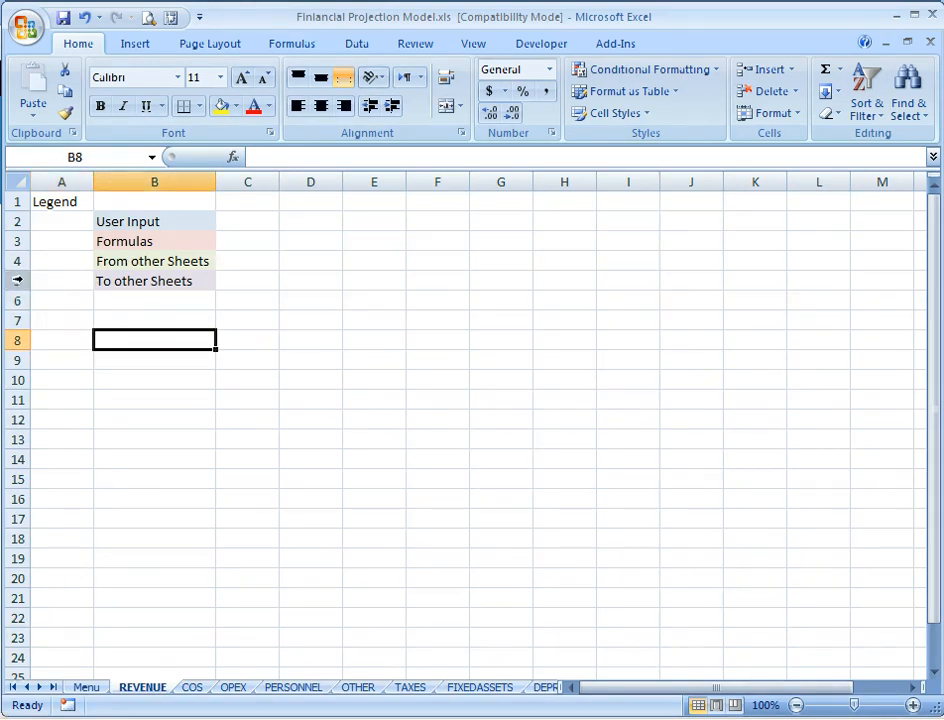
{"action": "type", "text": "Revenue Streams"}
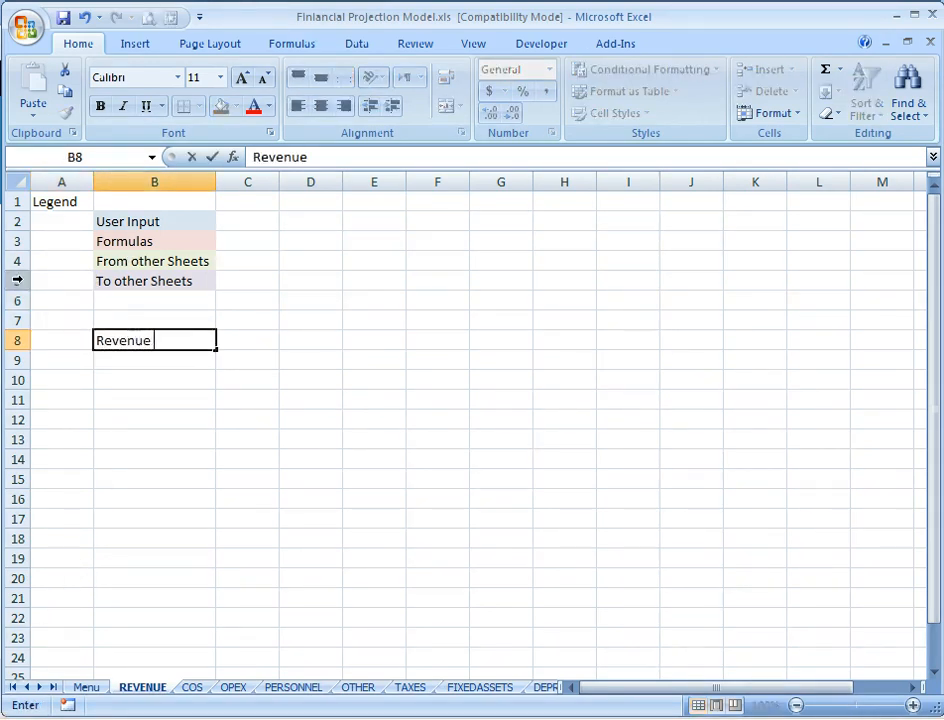
{"action": "key", "text": "Return"}
Enter "Year 1" in cell C10 and fill the series across to "Year 5" in G10.
{"action": "key", "text": "Return"}
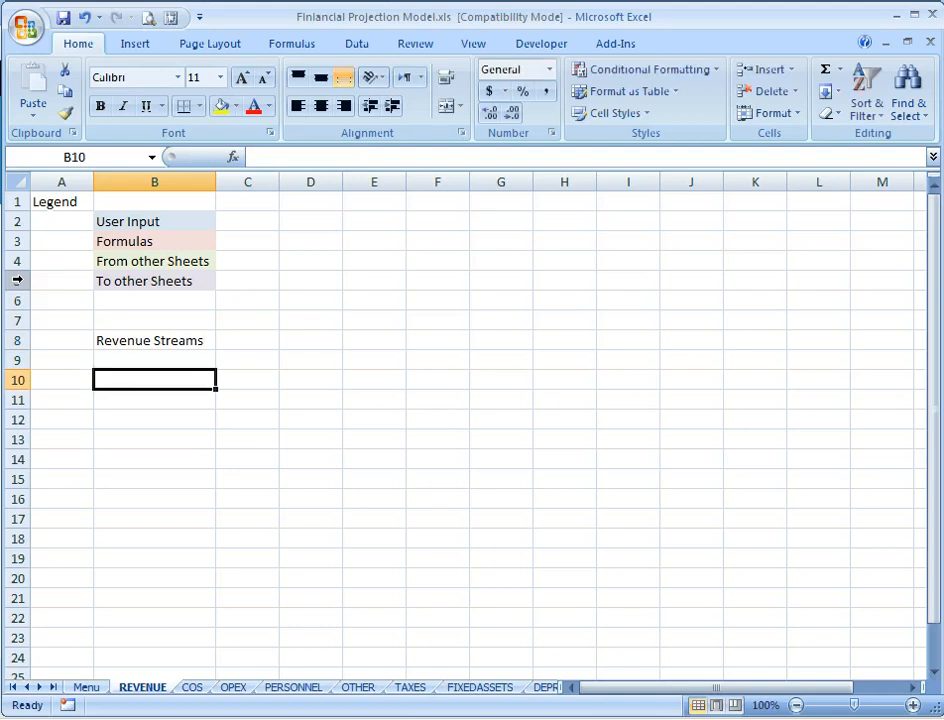
{"action": "key", "text": "Right"}
{"action": "type", "text": "Yea"}
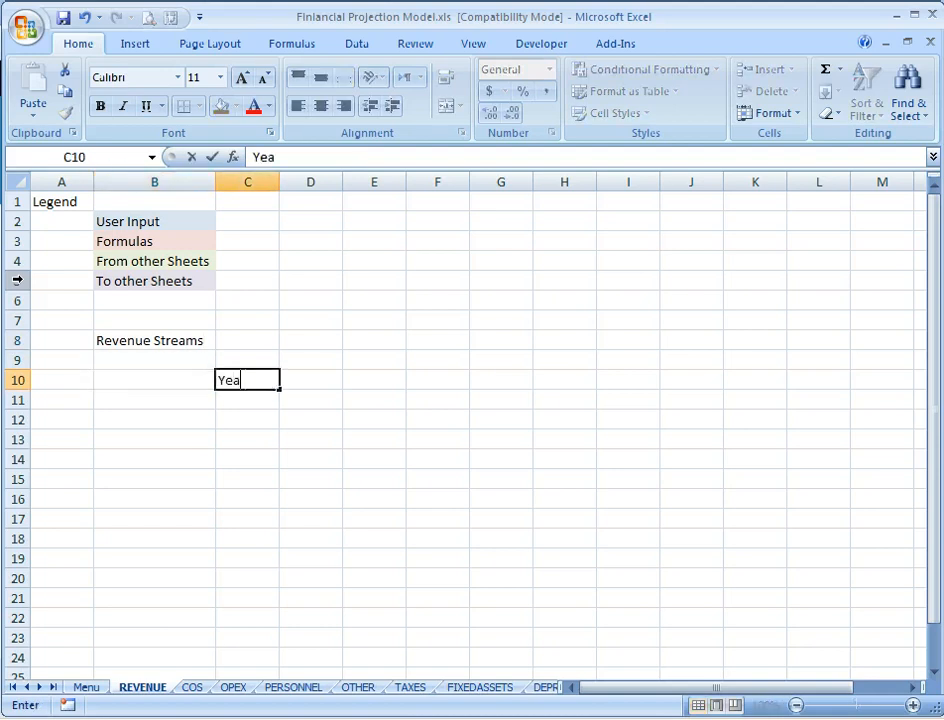
{"action": "key", "text": "Return"}
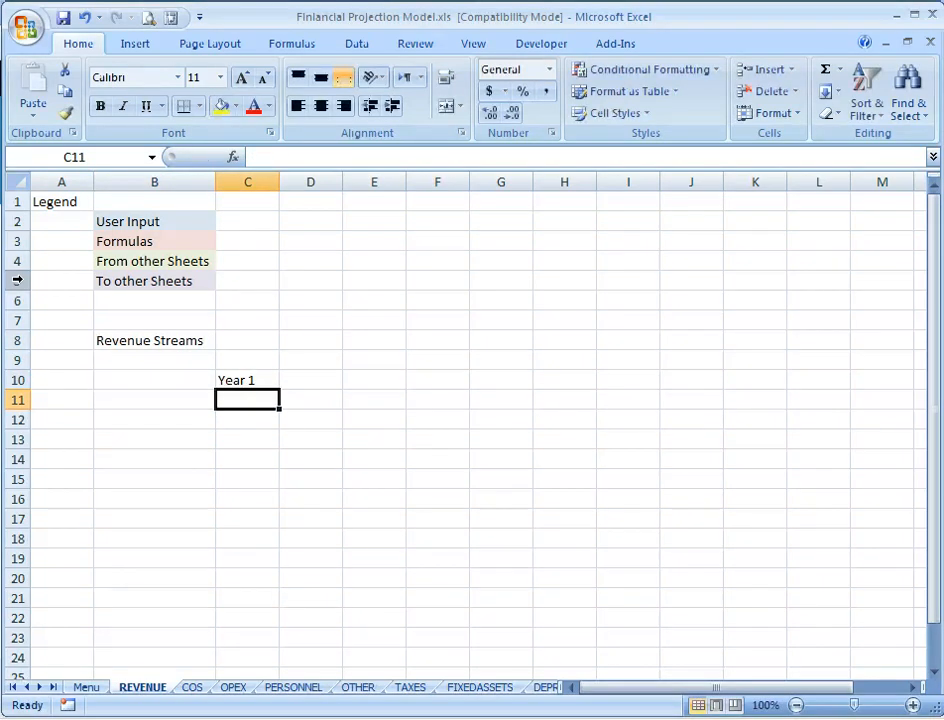
{"action": "key", "text": "Up"}
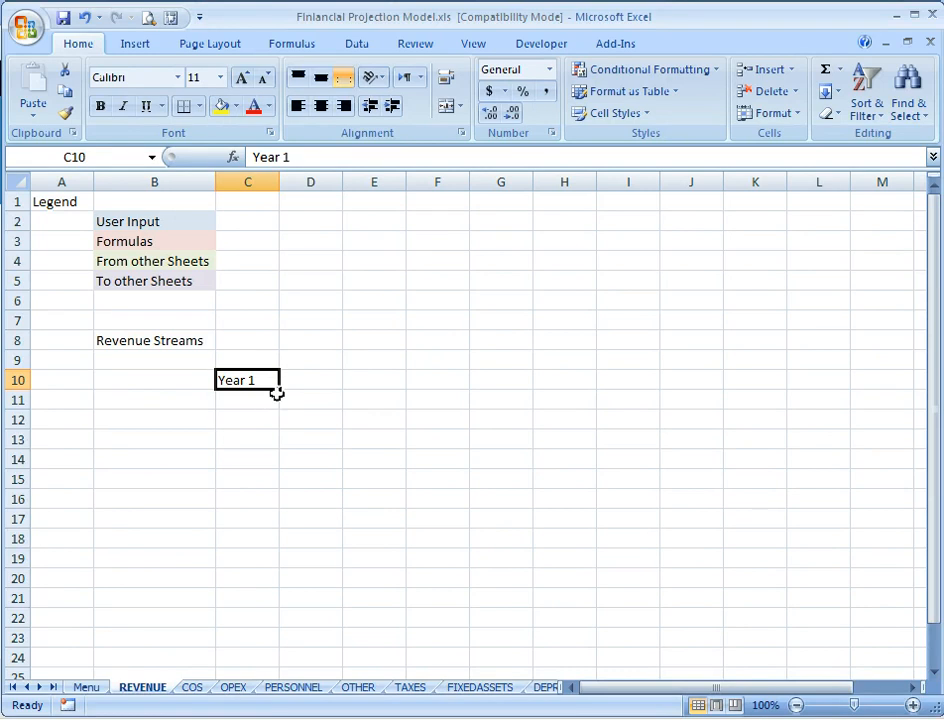
{"action": "left_click_drag", "start_coordinate": [276, 393], "coordinate": [535, 392]}
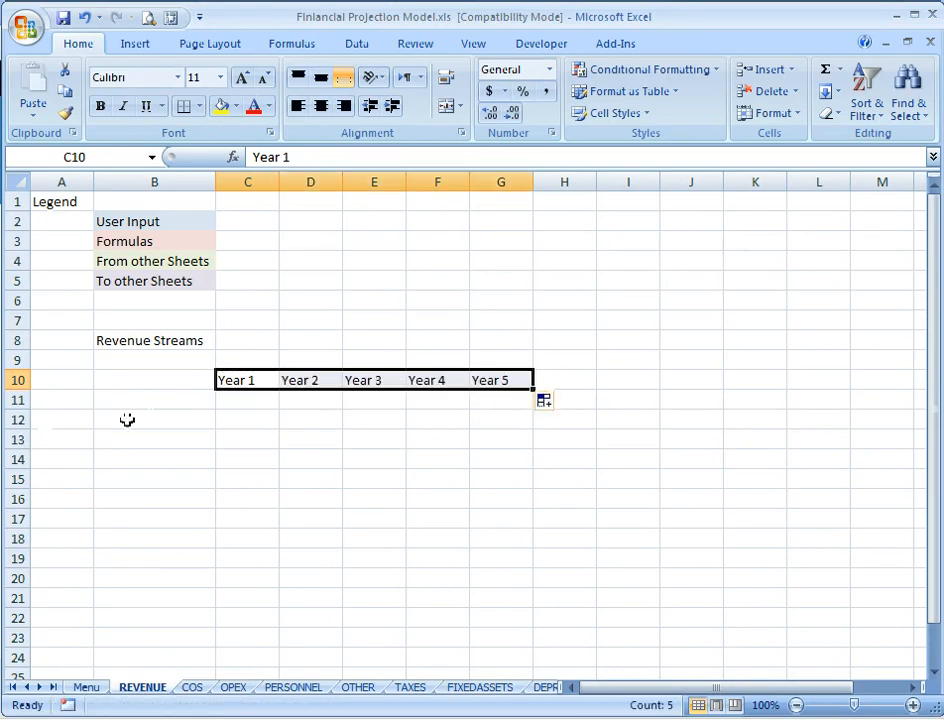
Enter the row label "Book Section" in cell B12, beneath the year headings.
{"action": "left_click", "coordinate": [155, 406]}
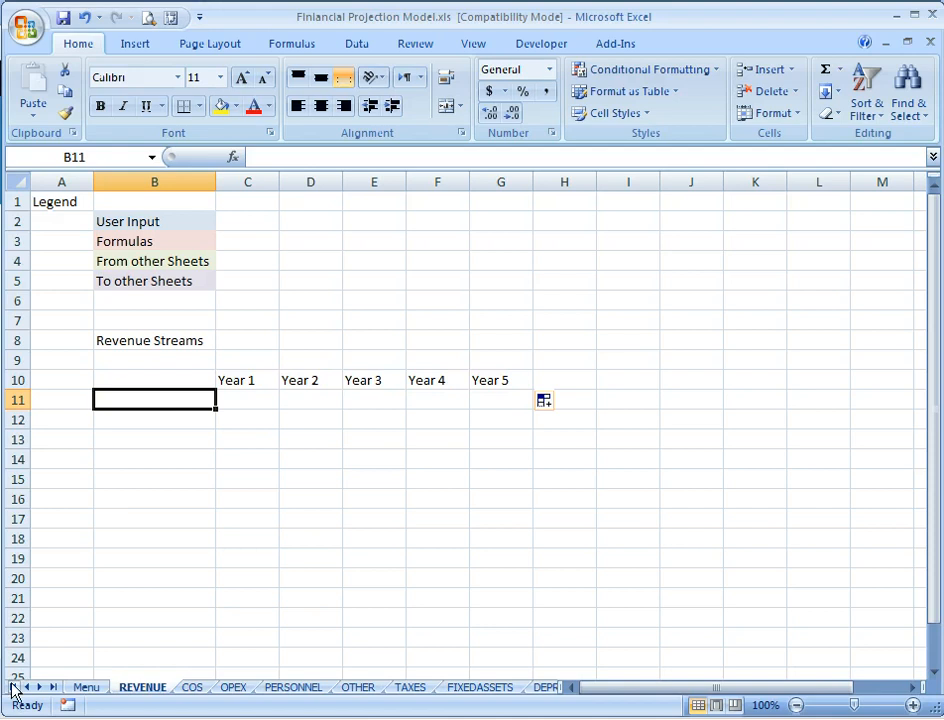
{"action": "key", "text": "Down"}
{"action": "type", "text": "Book S"}
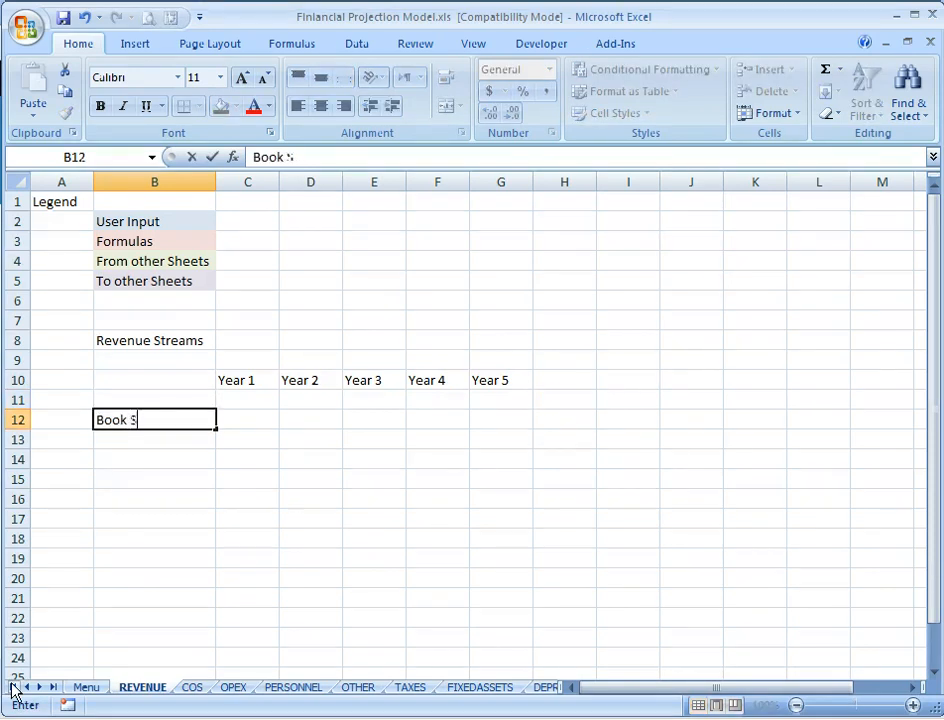
{"action": "type", "text": "ection"}
{"action": "key", "text": "Return"}
{"action": "key", "text": "Down"}
{"action": "key", "text": "Down"}
{"action": "key", "text": "Down"}
{"action": "key", "text": "Down"}
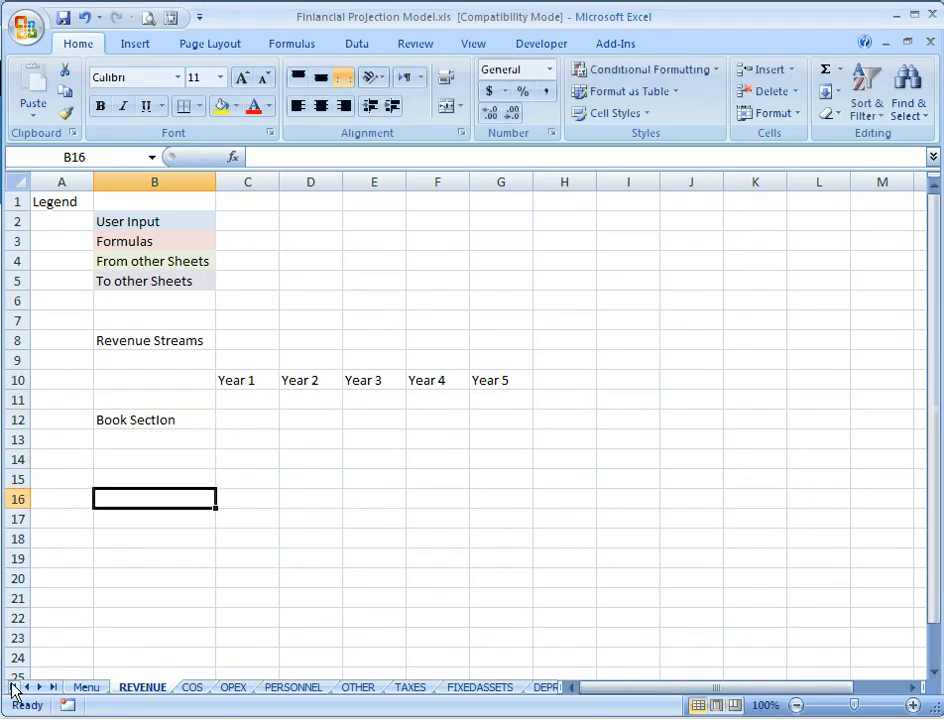
Enter the row labels "Computer Section" in cell B17 and "Program" in cell B21.
{"action": "type", "text": "Computer "}
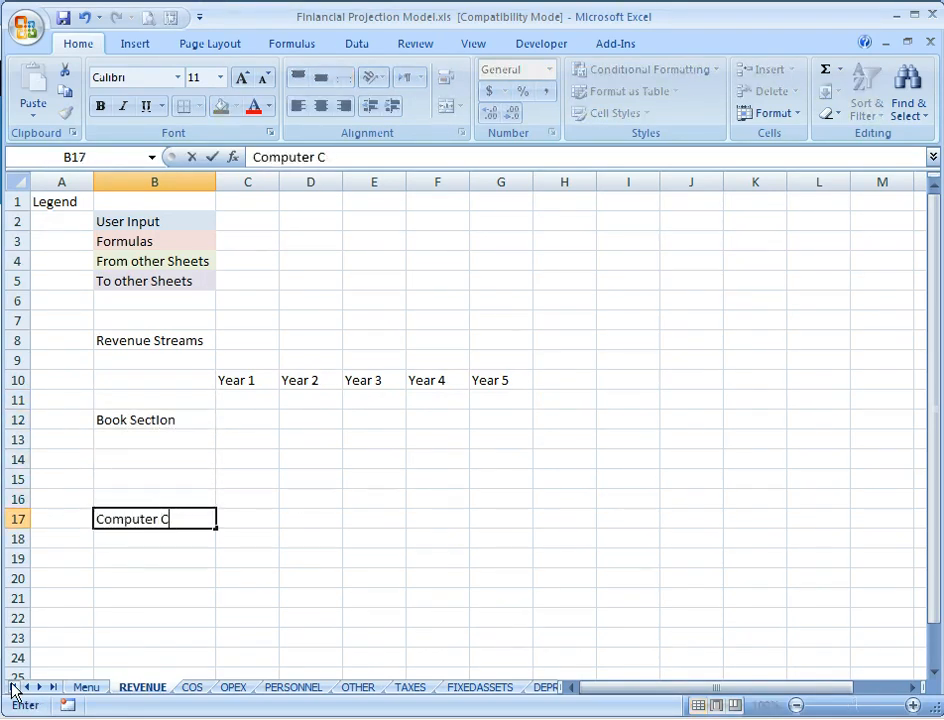
{"action": "type", "text": "Section"}
{"action": "key", "text": "Return"}
{"action": "key", "text": "Down"}
{"action": "key", "text": "Down"}
{"action": "key", "text": "Down"}
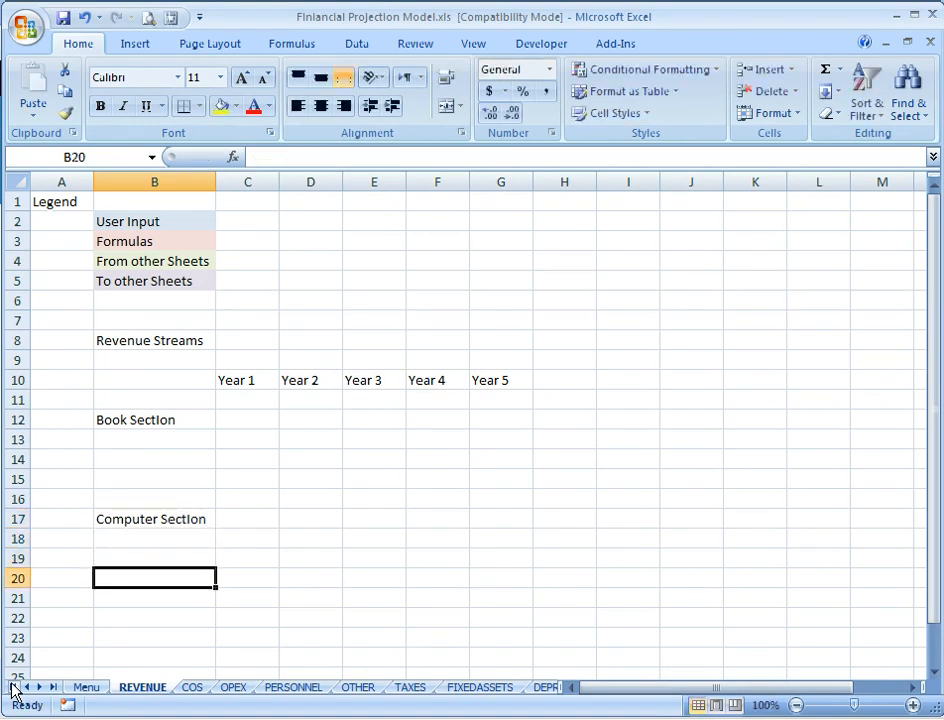
{"action": "type", "text": "Frog"}
{"action": "type", "text": "rogr"}
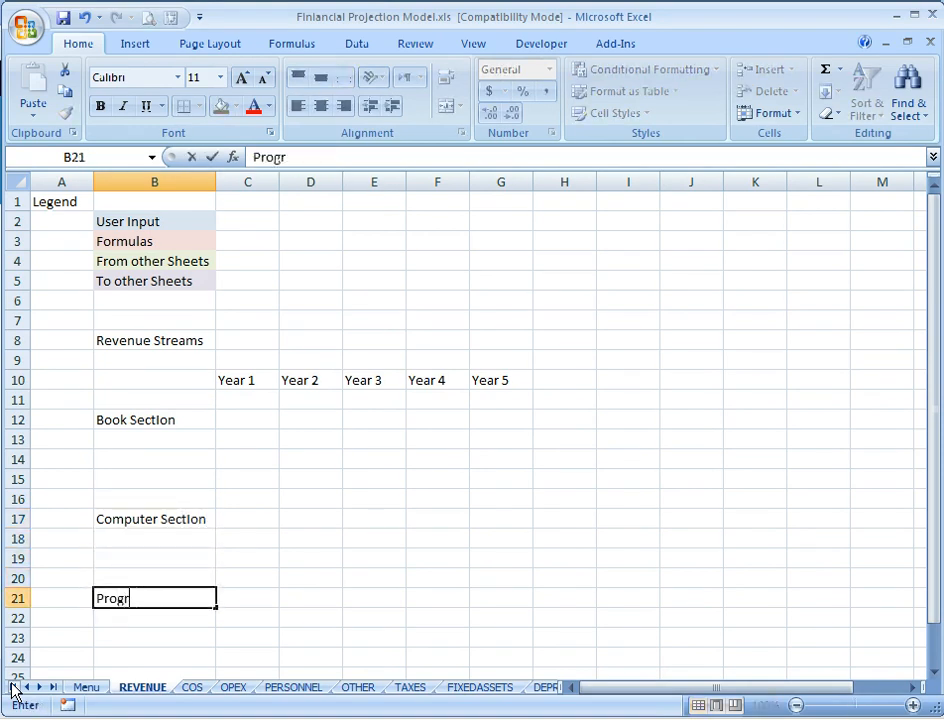
{"action": "type", "text": "am"}
Enter the row label "Growth Rate" in cell B13, directly below "Book Section".
{"action": "key", "text": "Up"}
{"action": "key", "text": "Up"}
{"action": "key", "text": "Up"}
{"action": "key", "text": "Up"}
{"action": "key", "text": "Right"}
{"action": "key", "text": "Right"}
{"action": "key", "text": "Up"}
{"action": "key", "text": "Up"}
{"action": "key", "text": "Up"}
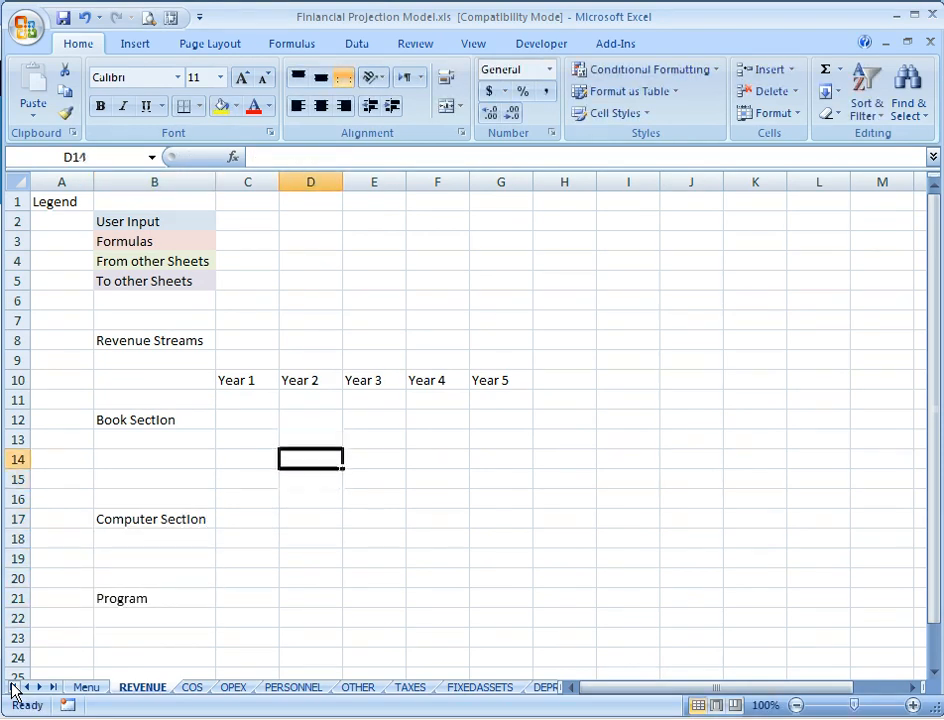
{"action": "key", "text": "Left"}
{"action": "key", "text": "Up"}
{"action": "key", "text": "Up"}
{"action": "key", "text": "Down"}
{"action": "key", "text": "Left"}
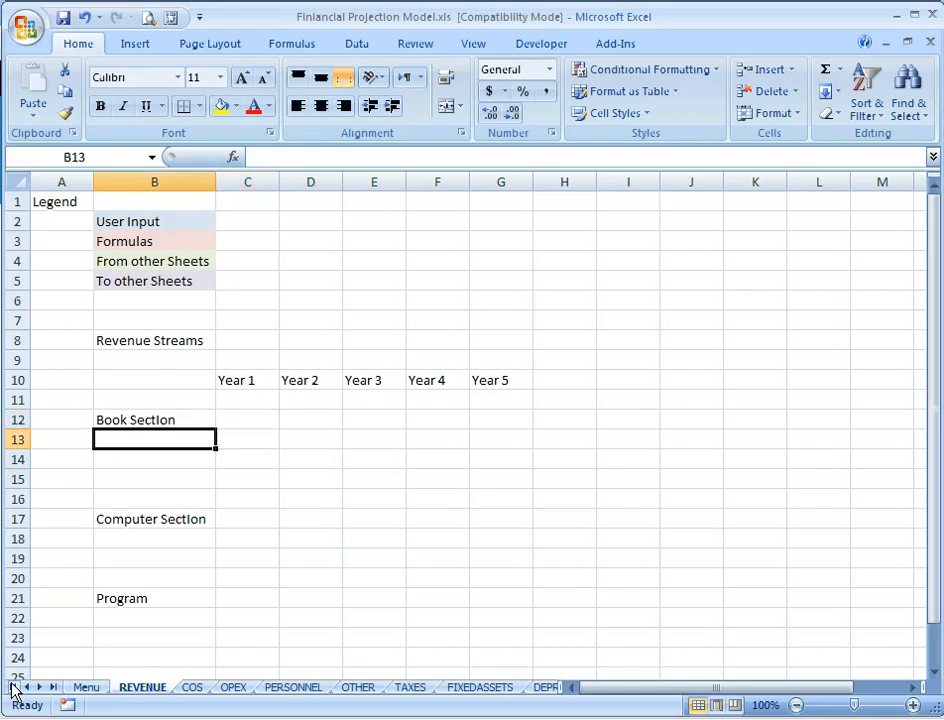
{"action": "type", "text": "Growth R"}
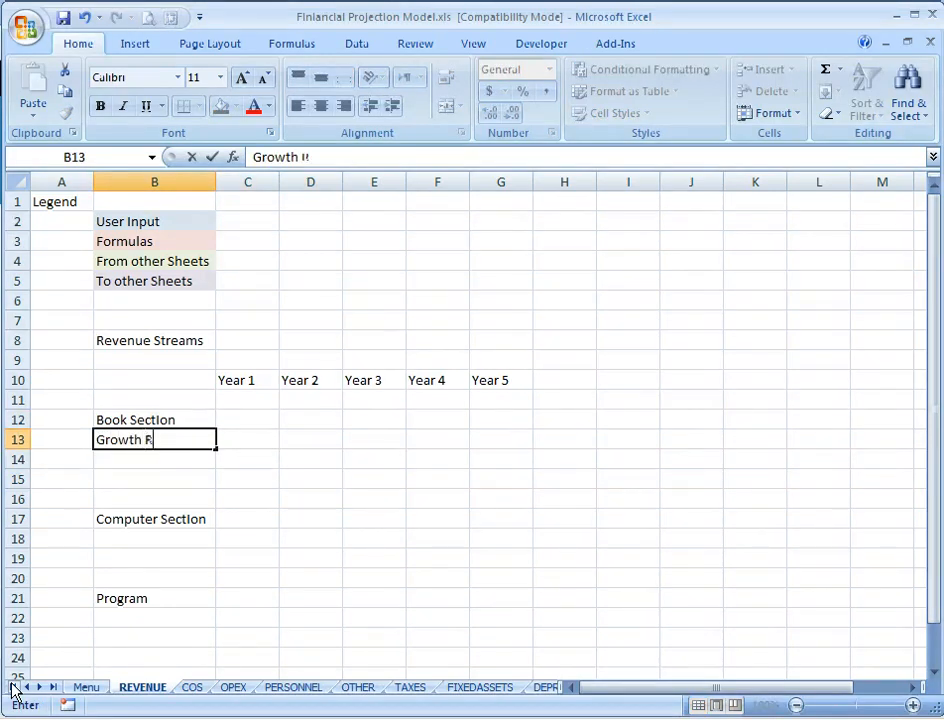
{"action": "type", "text": "ate"}
Enter the Book Section growth rates 0%, 10%, 15%, 15% and 20% for Years 1 to 5 in cells C13 to G13.
{"action": "key", "text": "Tab"}
{"action": "type", "text": "0"}
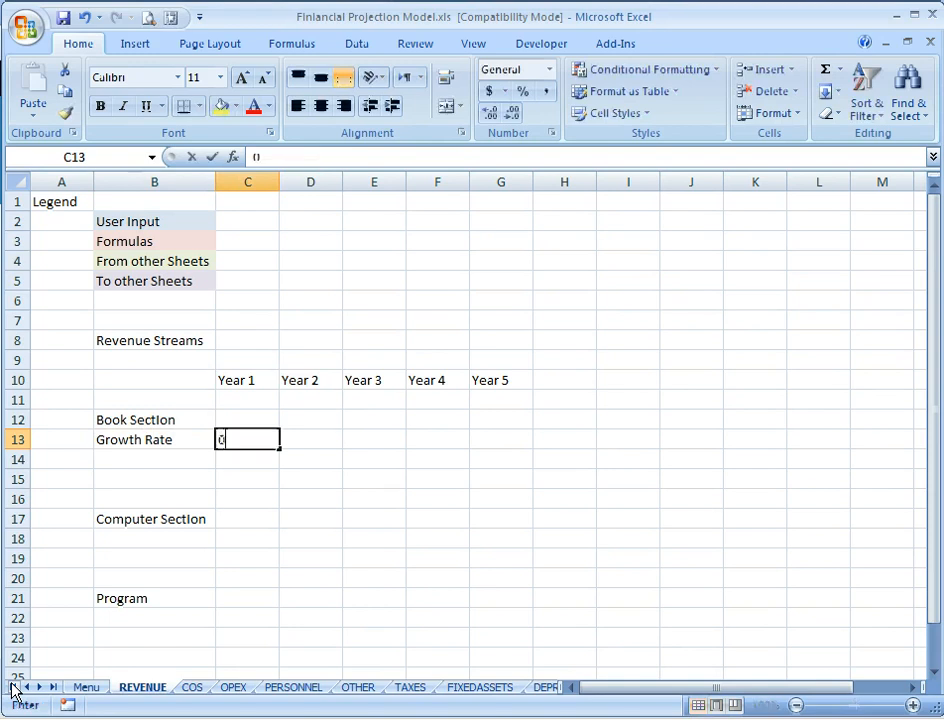
{"action": "key", "text": "Tab"}
{"action": "type", "text": "1"}
{"action": "key", "text": "Tab"}
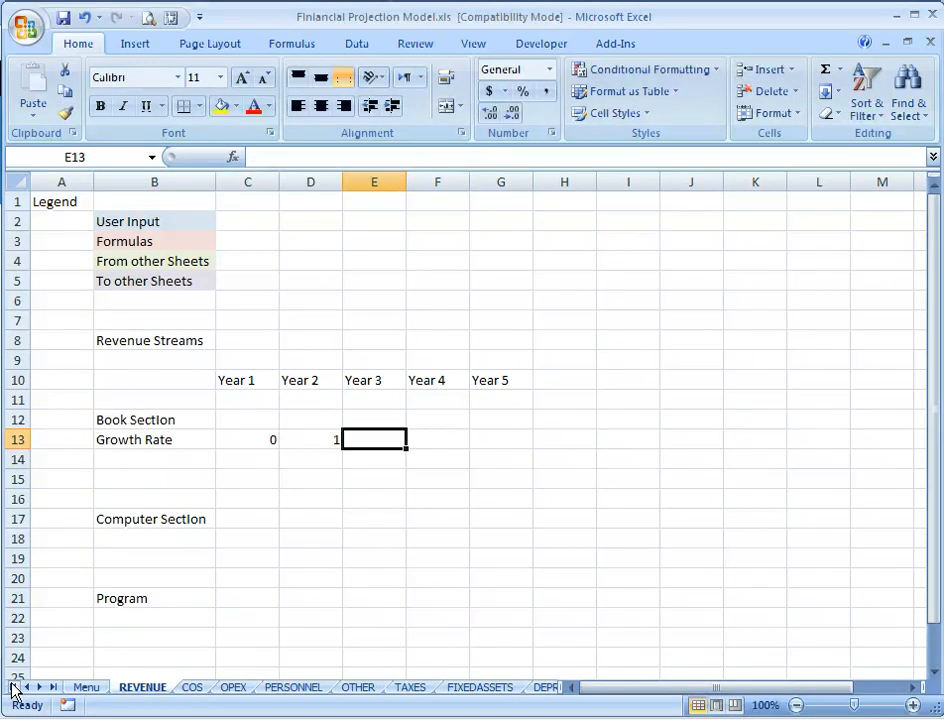
{"action": "type", "text": "1.5"}
{"action": "key", "text": "Tab"}
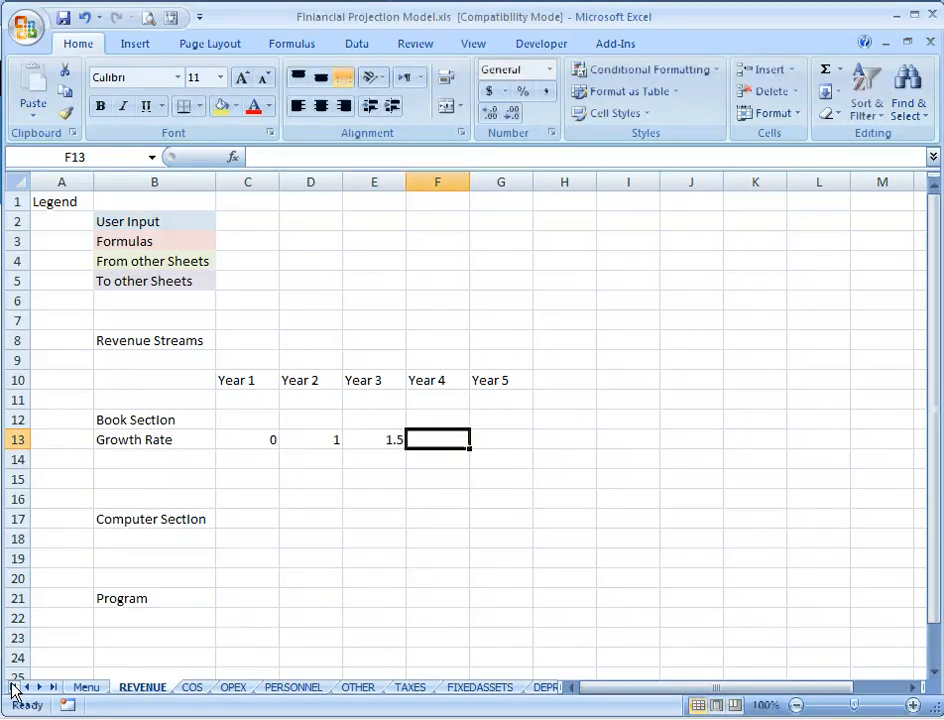
{"action": "type", "text": "1.5"}
{"action": "key", "text": "Tab"}
{"action": "type", "text": "2"}
{"action": "key", "text": "Return"}
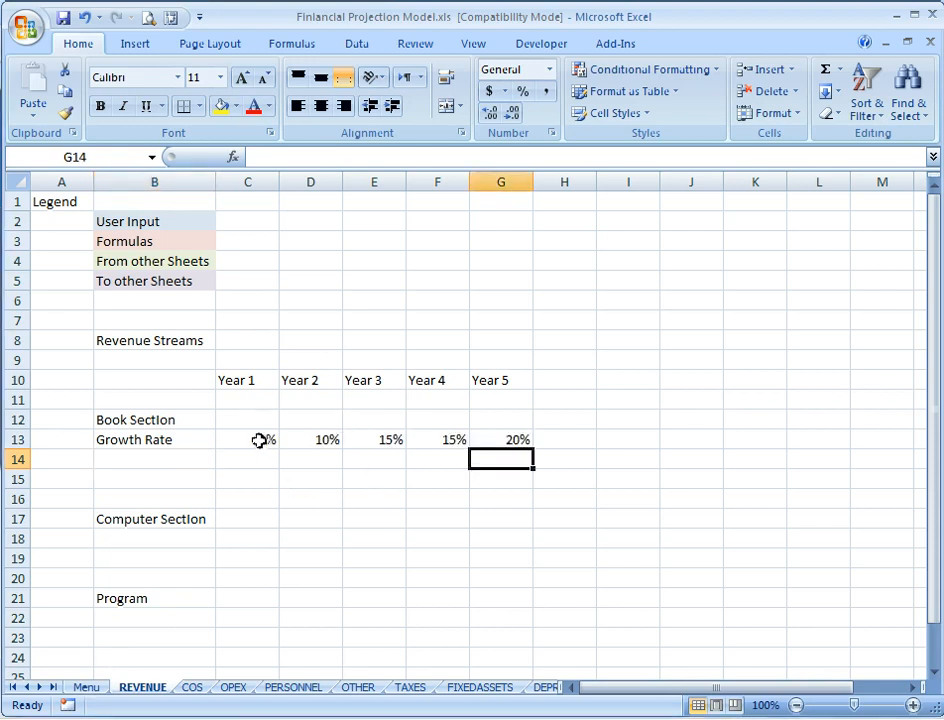
Apply the custom User Input cell style to the growth rates in C13:G13, and go to cell B14.
{"action": "left_click", "coordinate": [259, 440]}
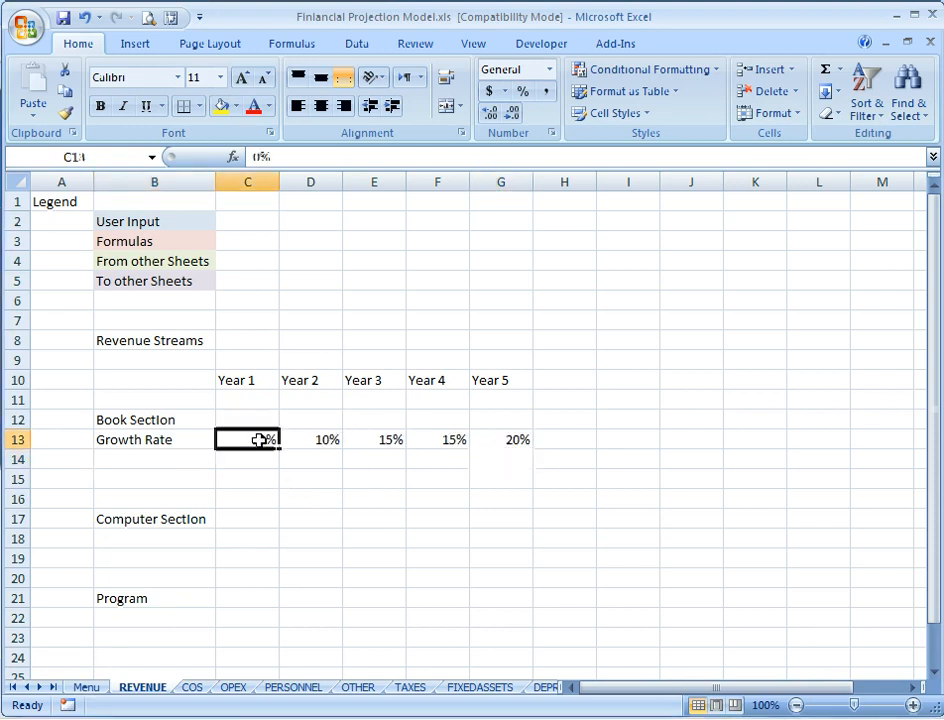
{"action": "left_click_drag", "start_coordinate": [259, 440], "coordinate": [516, 438]}
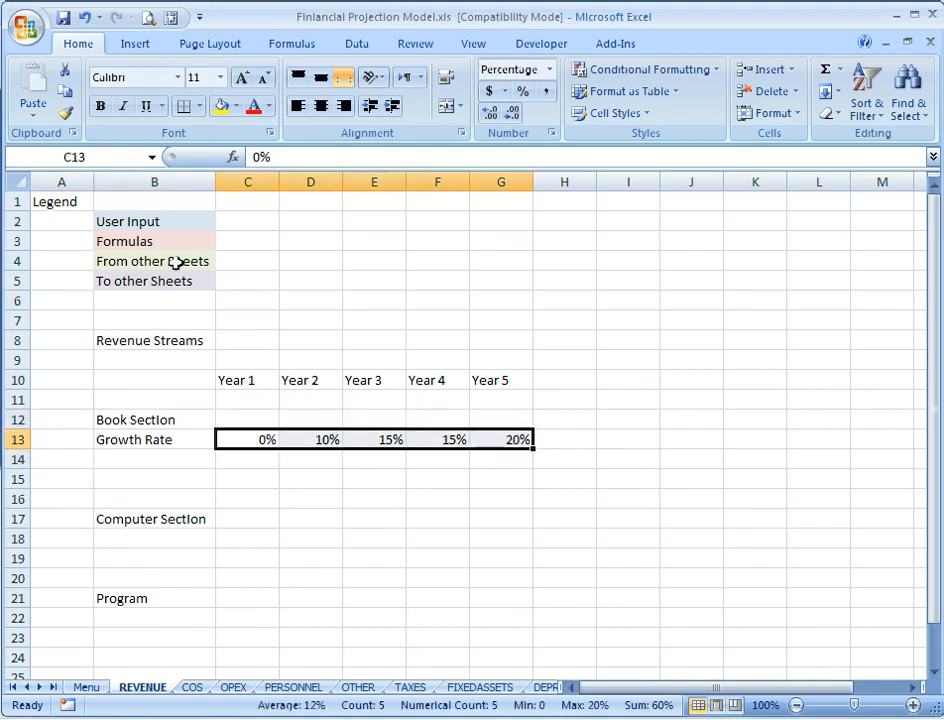
{"action": "left_click", "coordinate": [640, 114]}
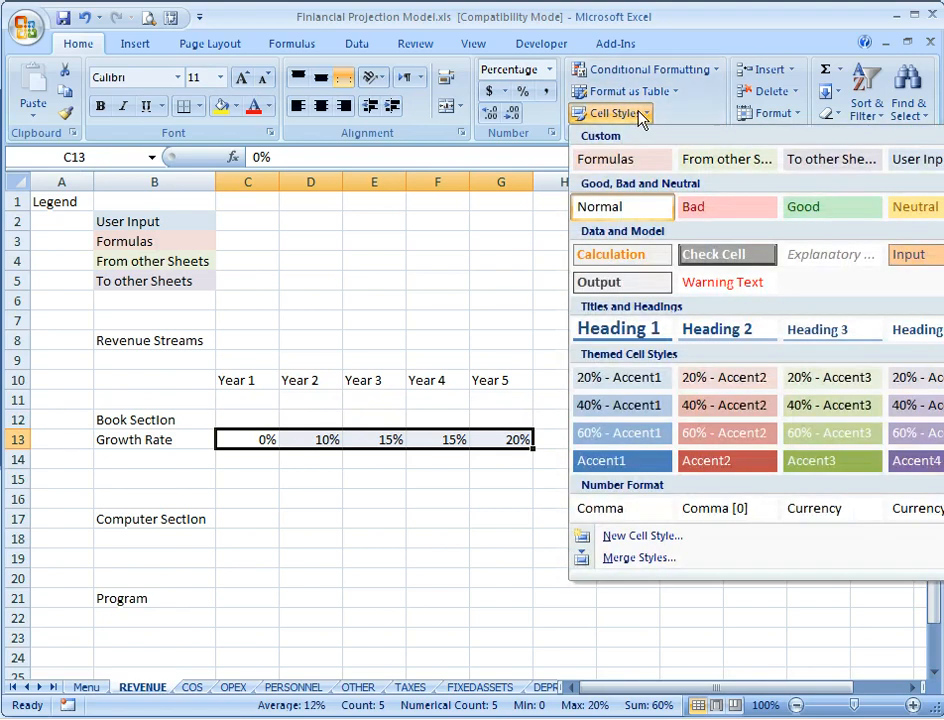
{"action": "left_click", "coordinate": [910, 158]}
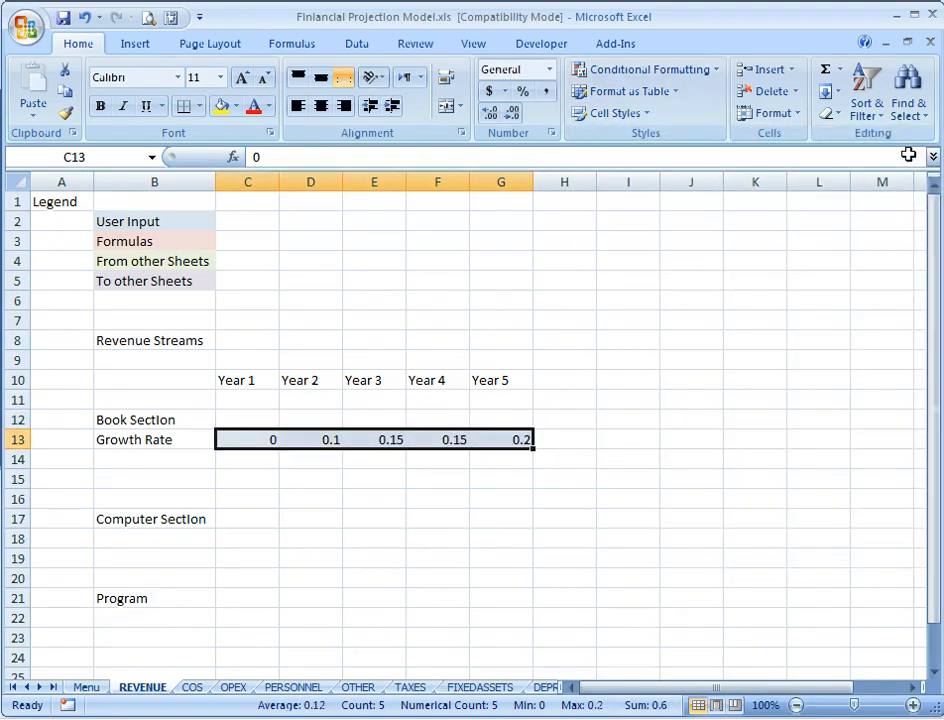
{"action": "key", "text": "Down"}
{"action": "key", "text": "Left"}
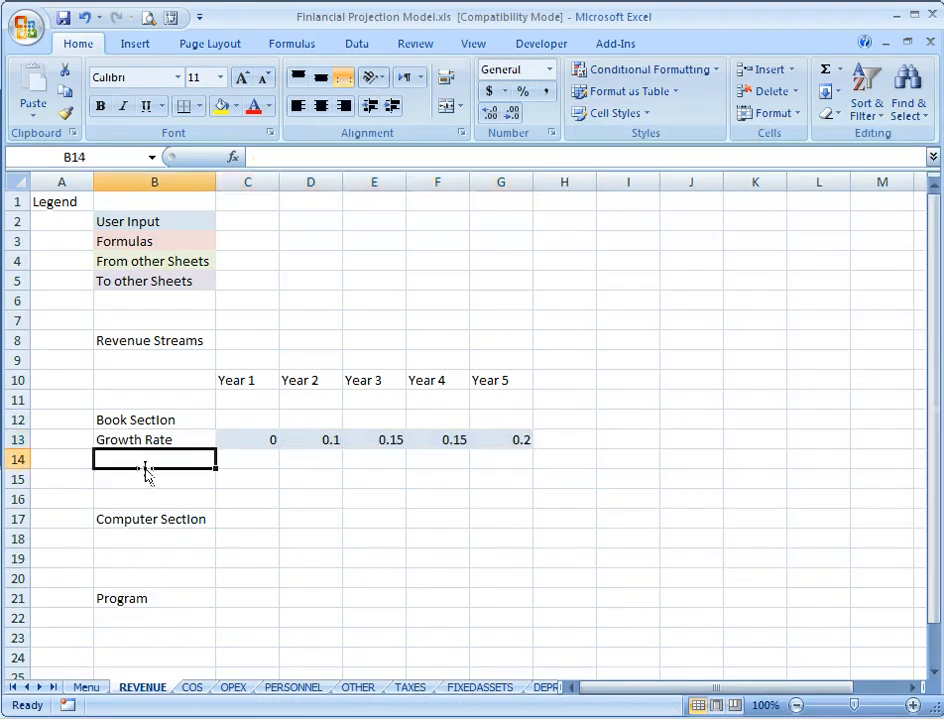